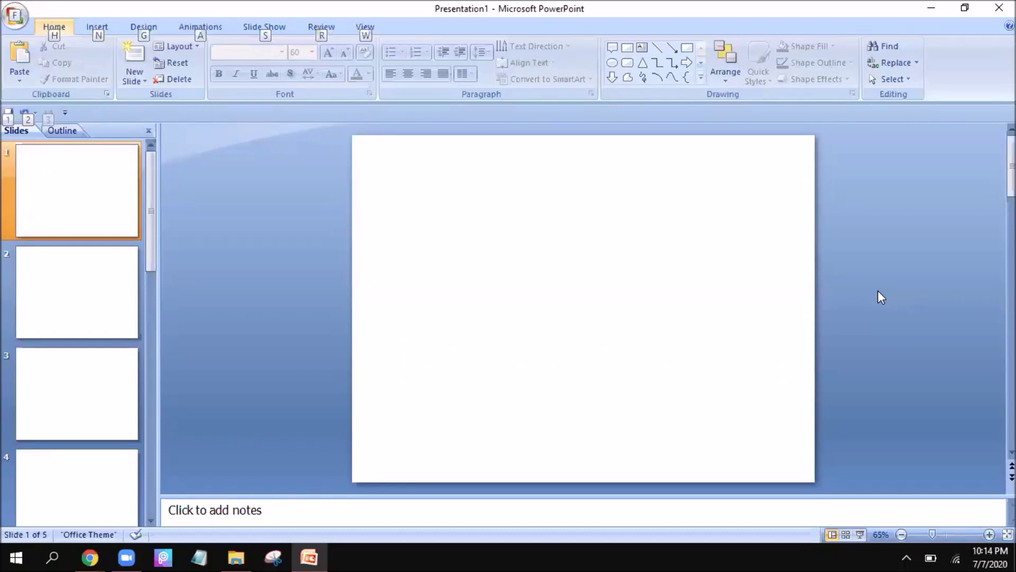
Dismiss the shortcut hints and bring up the Insert ribbon commands
key(alt)
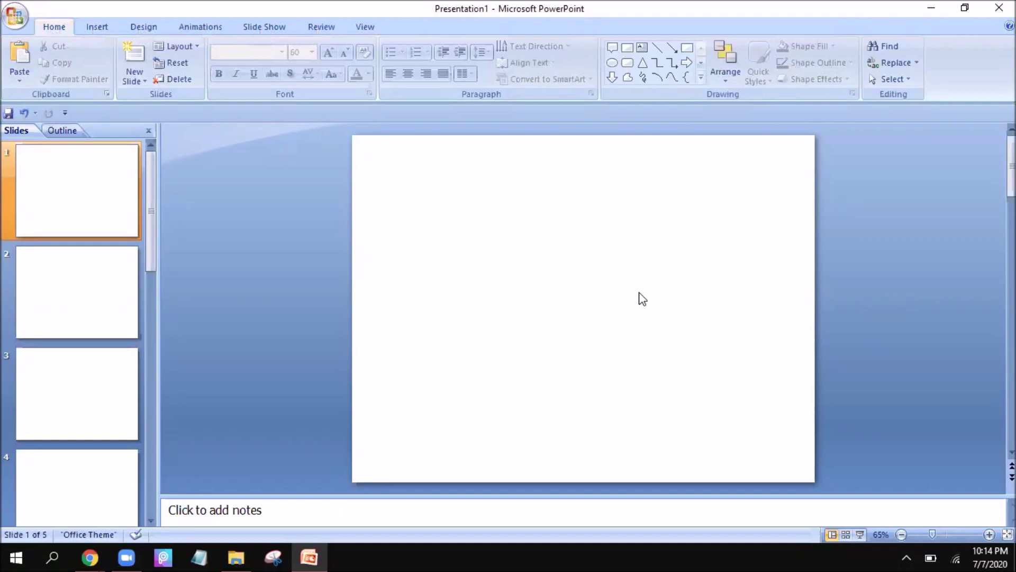
click(96, 27)
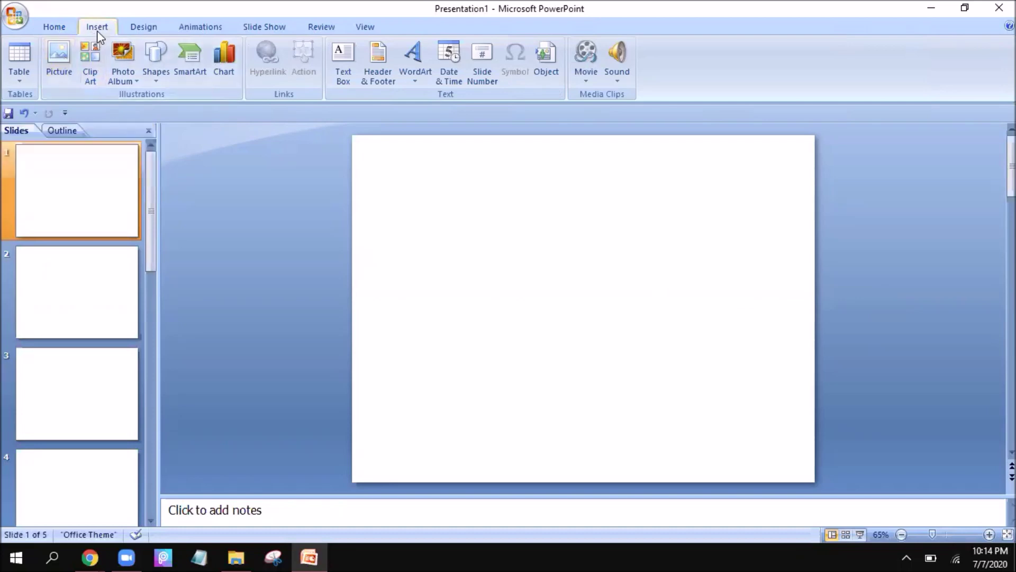
Insert the 'bye or hello' avatar picture from ZEPETO > VIDEOS onto slide 1
click(63, 69)
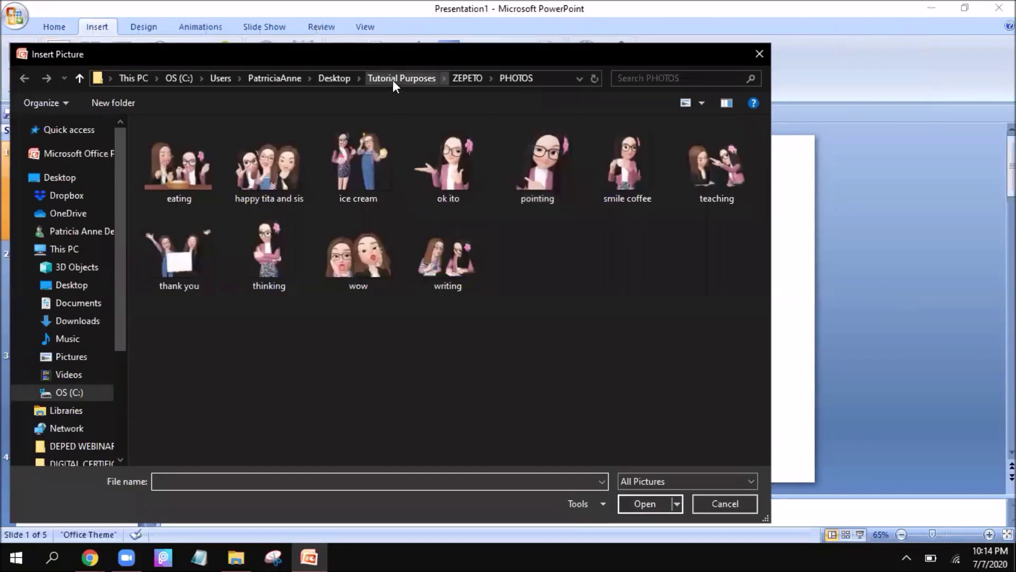
click(394, 79)
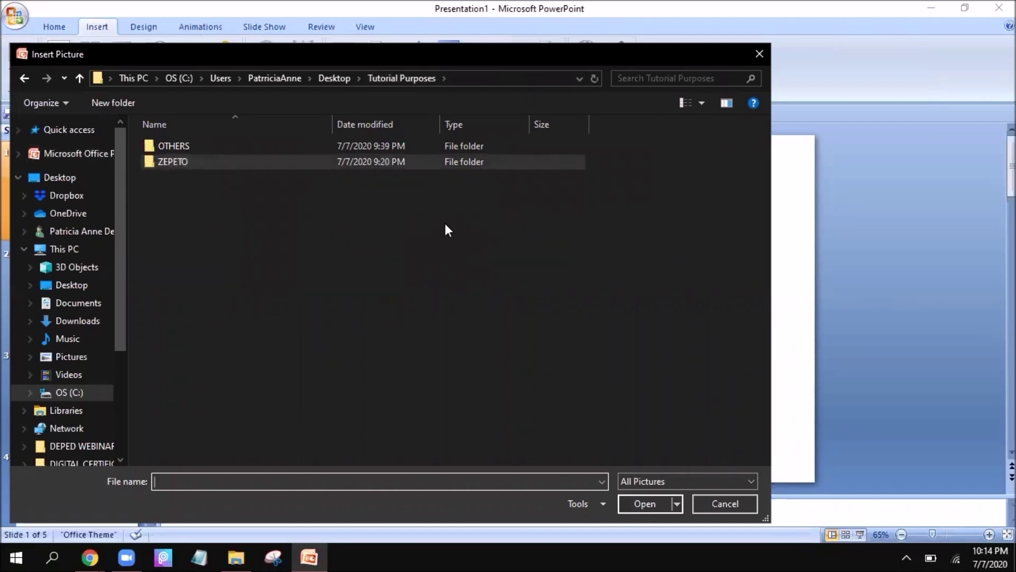
click(447, 225)
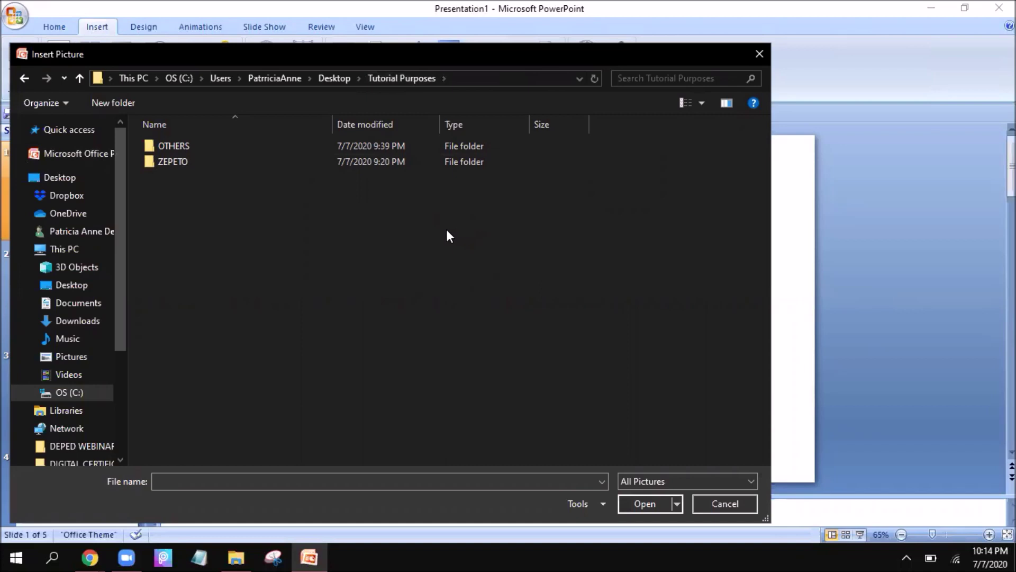
click(182, 161)
double_click(182, 162)
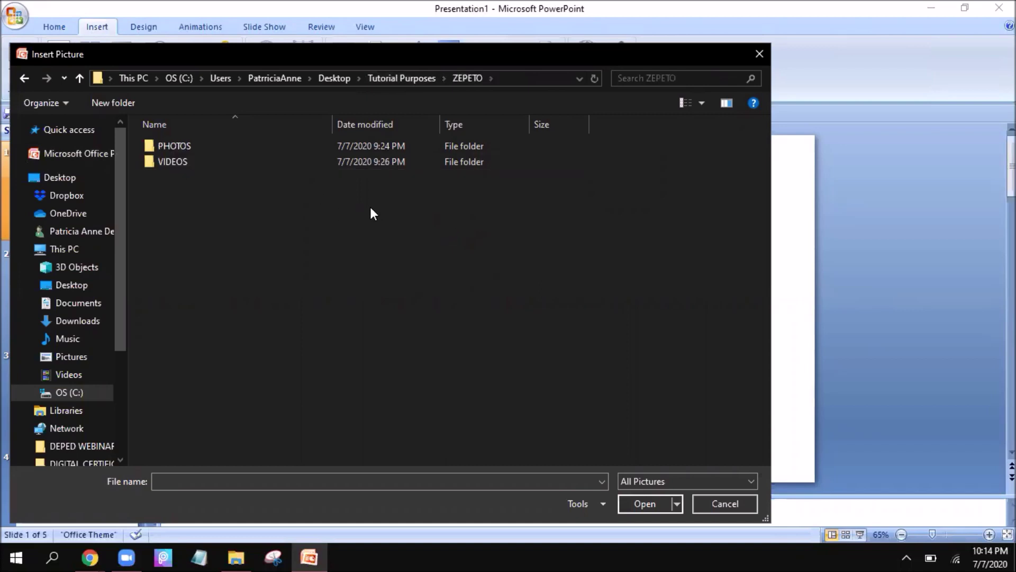
click(186, 161)
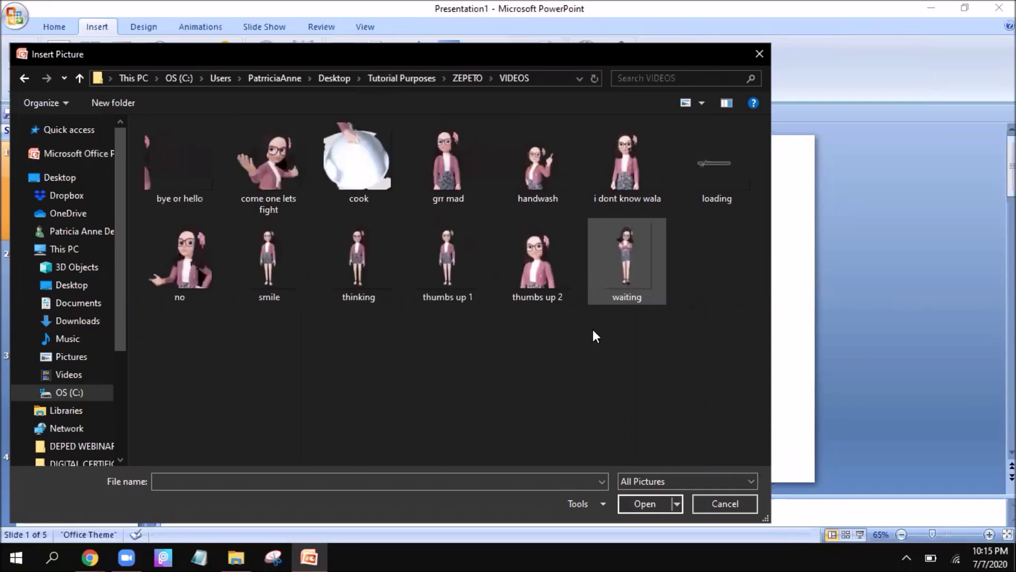
click(192, 173)
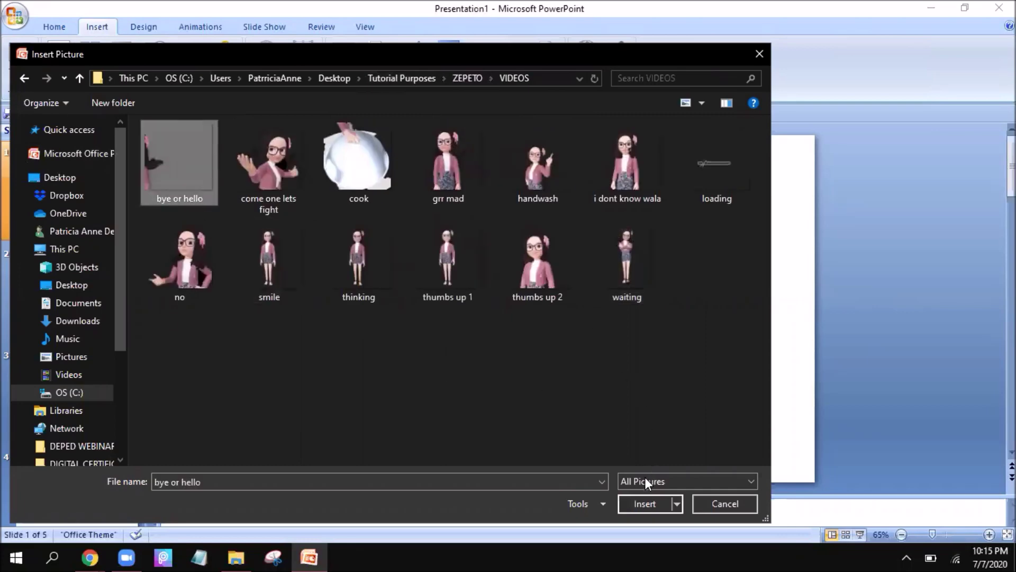
click(643, 502)
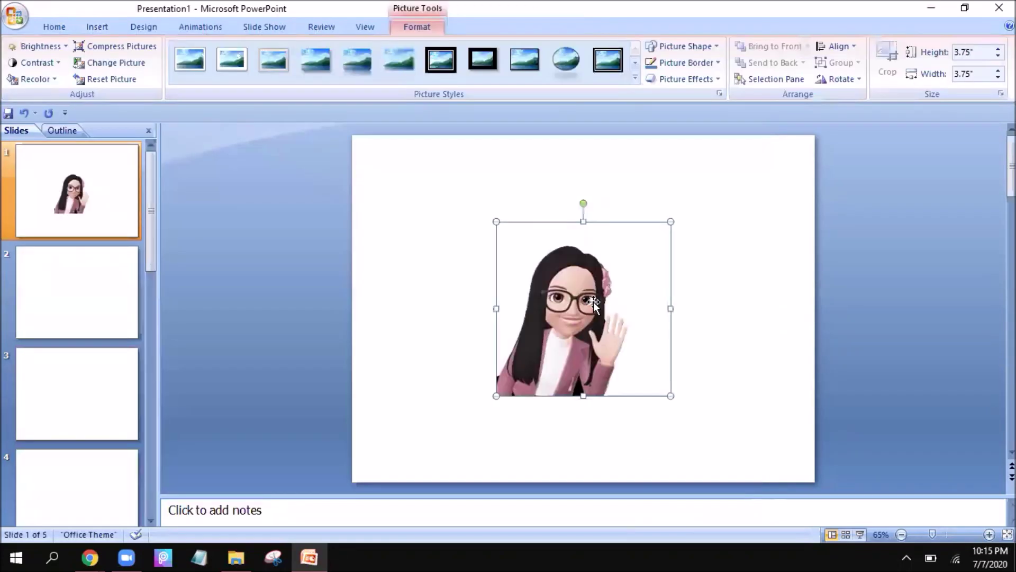
Enlarge the avatar down into the slide's bottom-left corner
drag(515, 342, 371, 428)
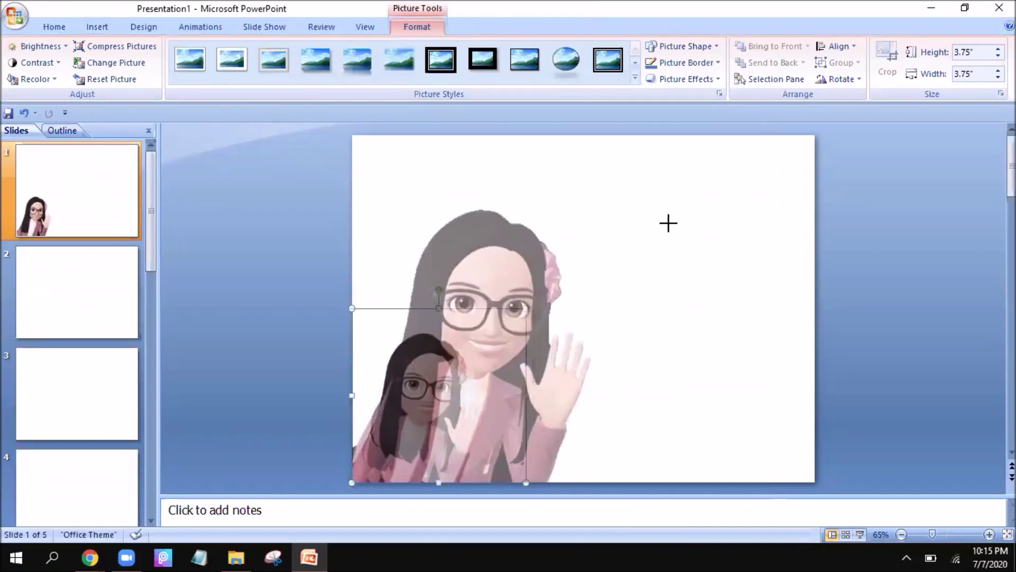
click(725, 270)
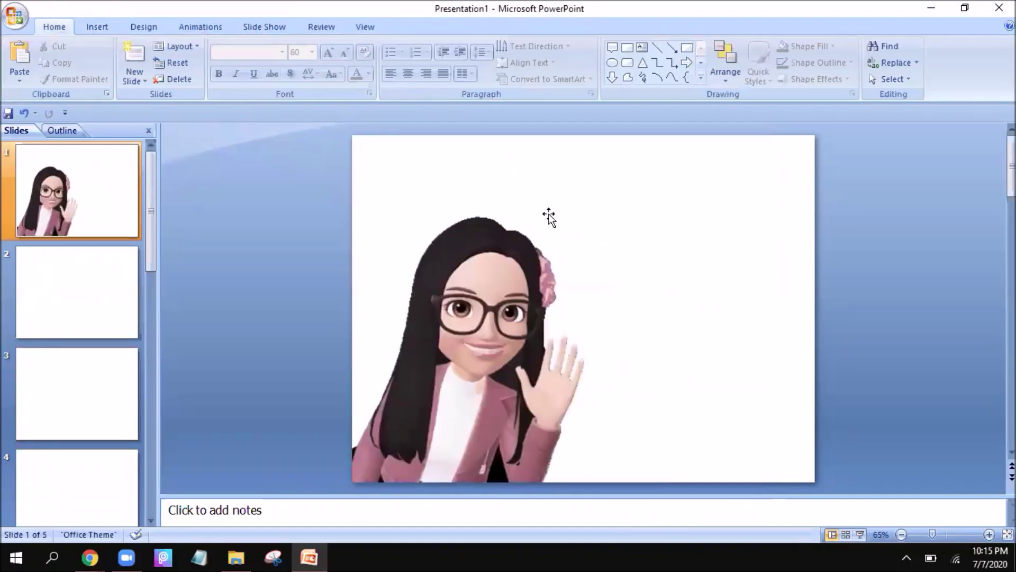
click(106, 29)
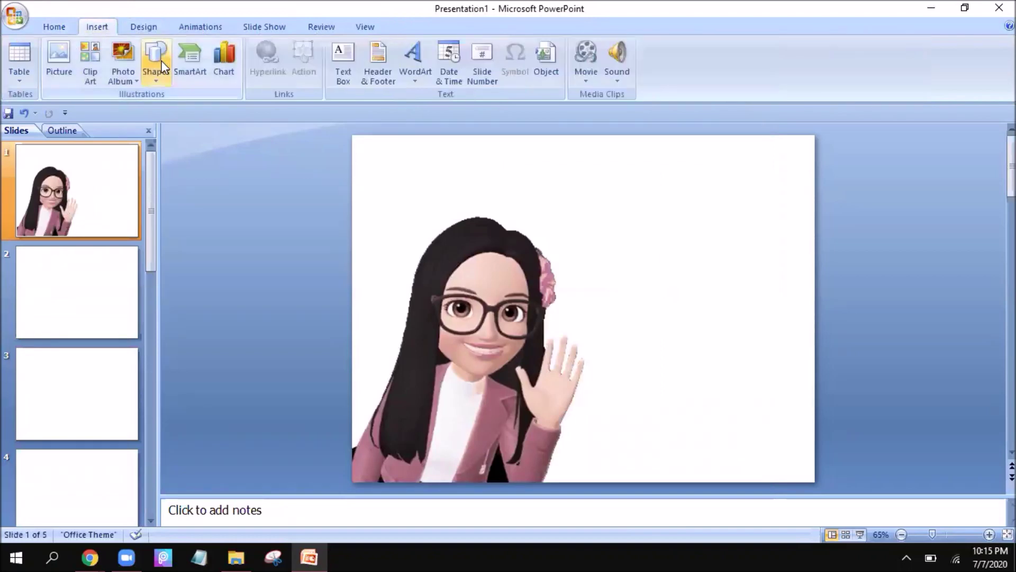
Draw a rectangle beside the avatar with white fill and a thick orange outline
click(157, 63)
click(86, 117)
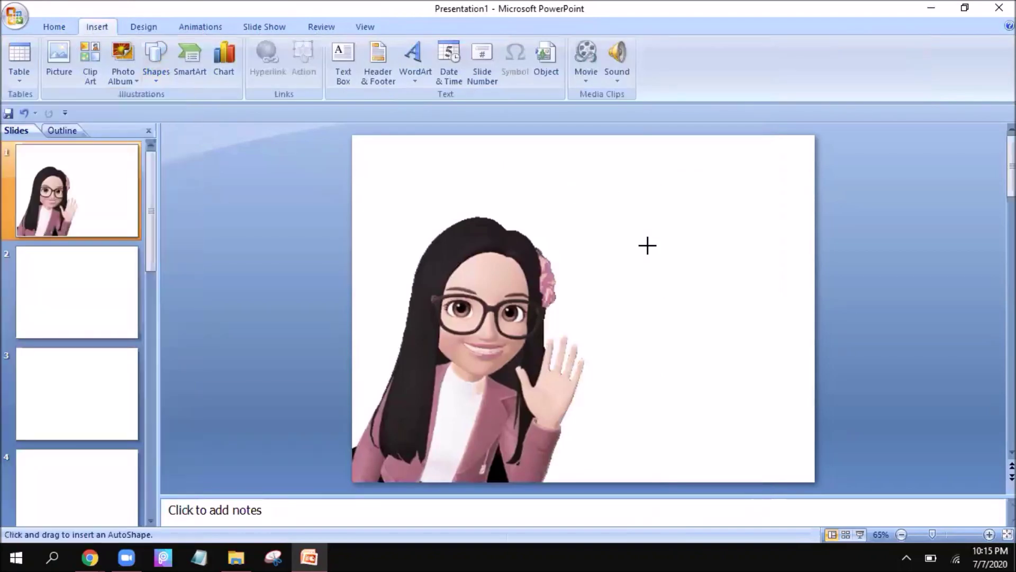
drag(576, 189, 804, 309)
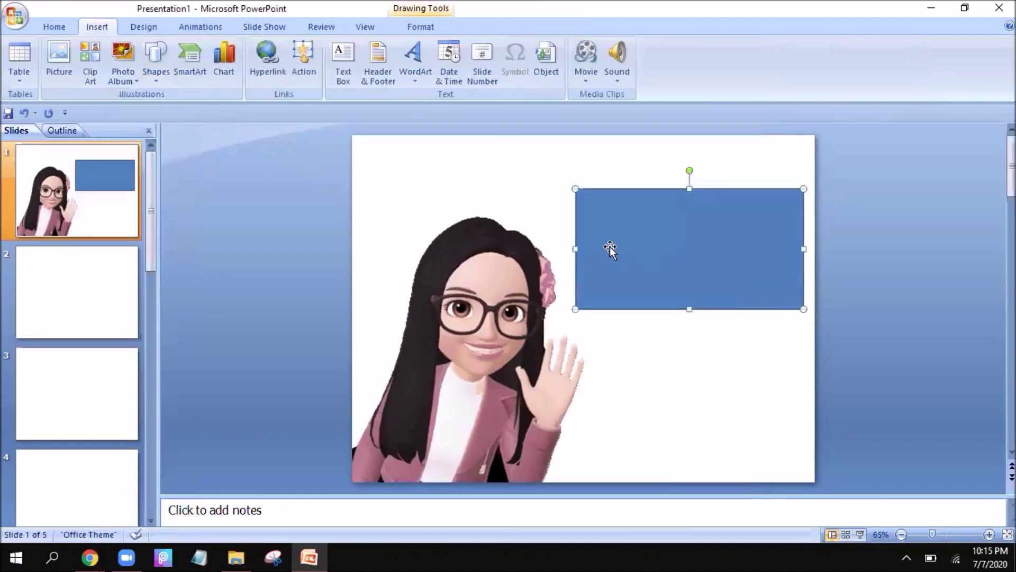
drag(576, 249, 563, 248)
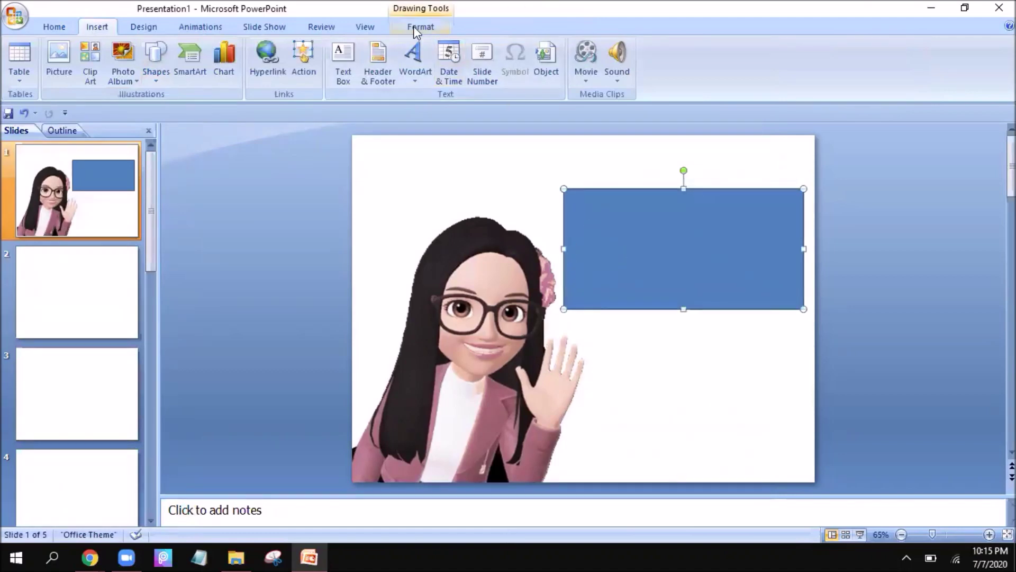
click(414, 26)
click(207, 64)
click(365, 63)
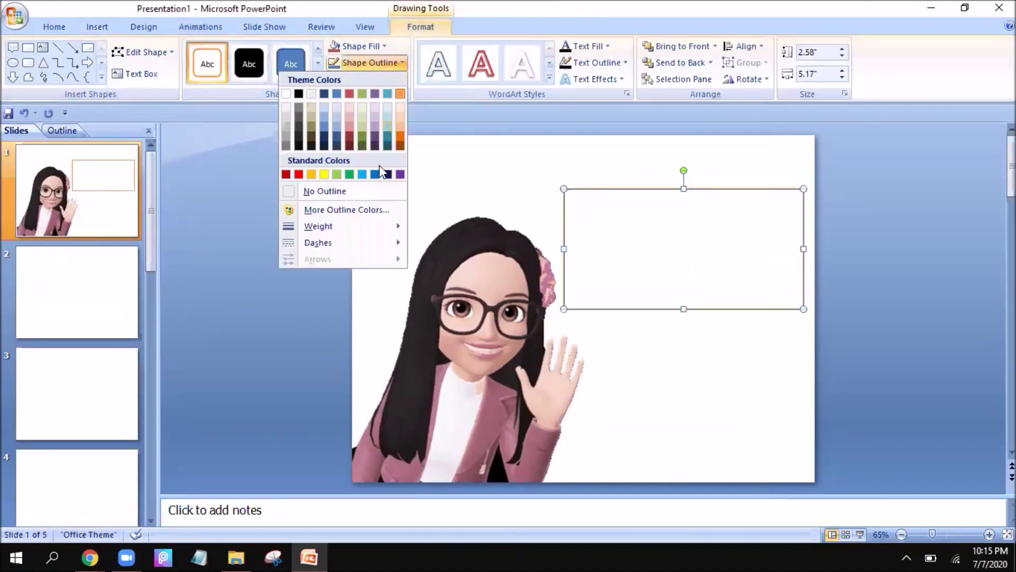
mouse_move(318, 225)
click(295, 340)
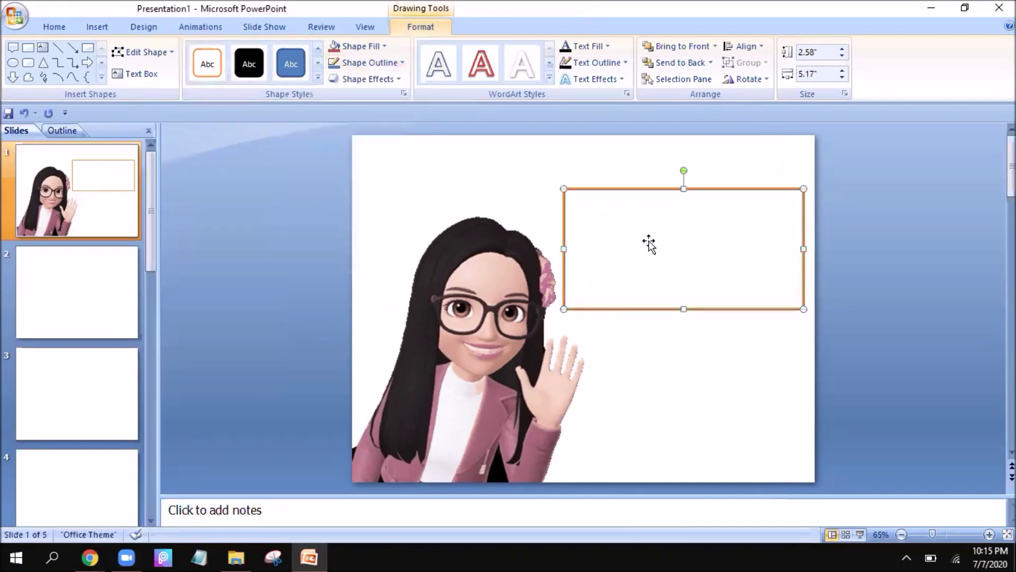
Write HELLO EVERYONE! inside the rectangle
right_click(649, 244)
click(561, 296)
text(HELLO EVERYONE!)
Format the caption bold, red, 66 pt, in Century Gothic
key(ctrl+a)
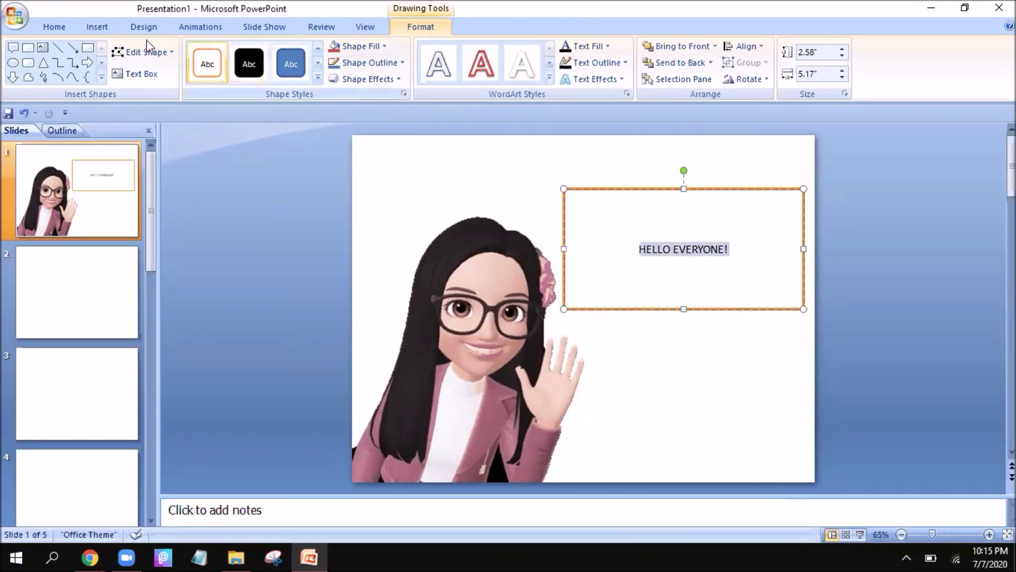
click(54, 26)
click(218, 74)
click(357, 74)
click(312, 52)
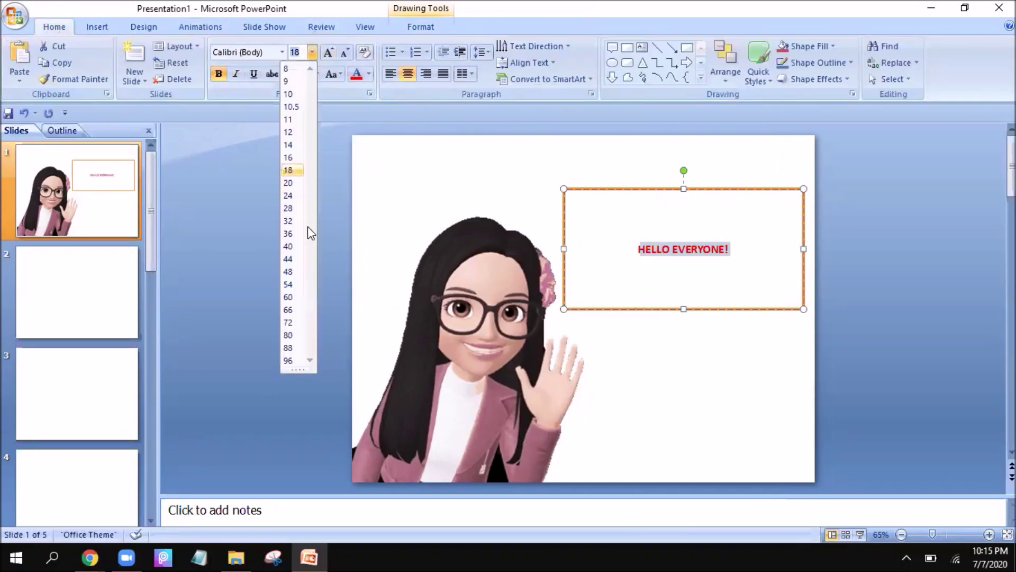
click(288, 309)
text(Centur)
key(Return)
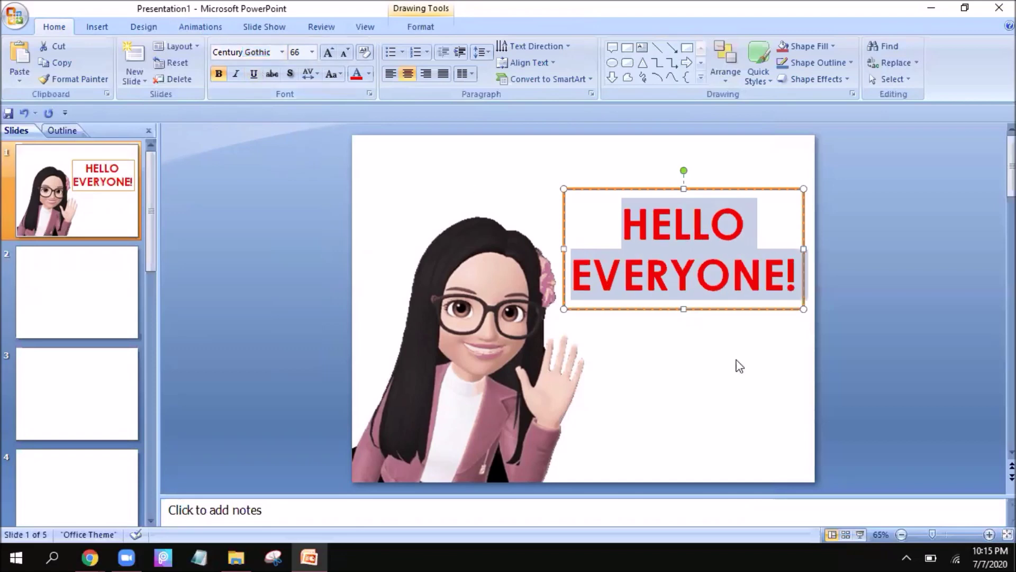
click(739, 357)
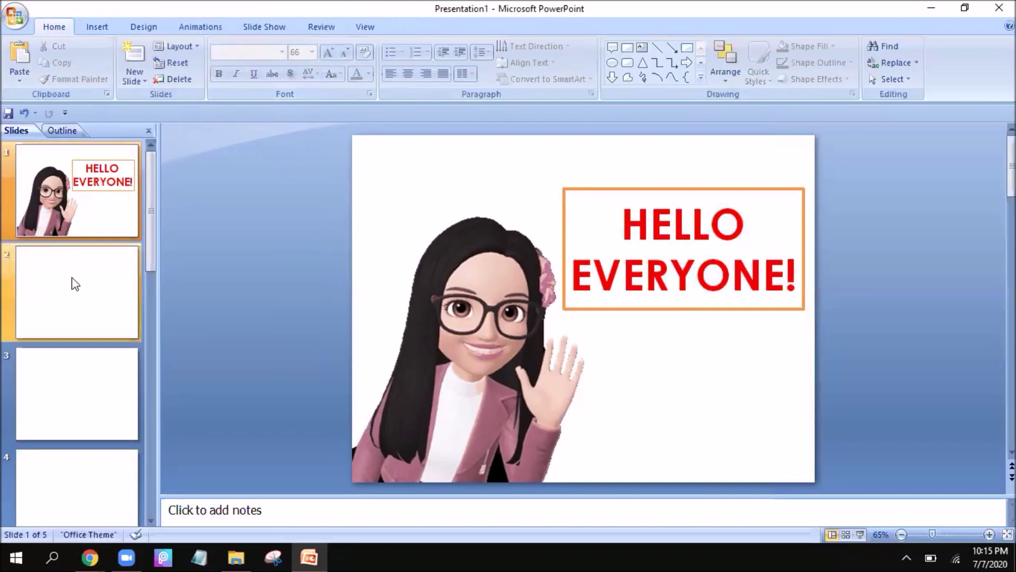
Insert the 'ok ito' avatar picture from ZEPETO > PHOTOS onto slide 2
click(76, 282)
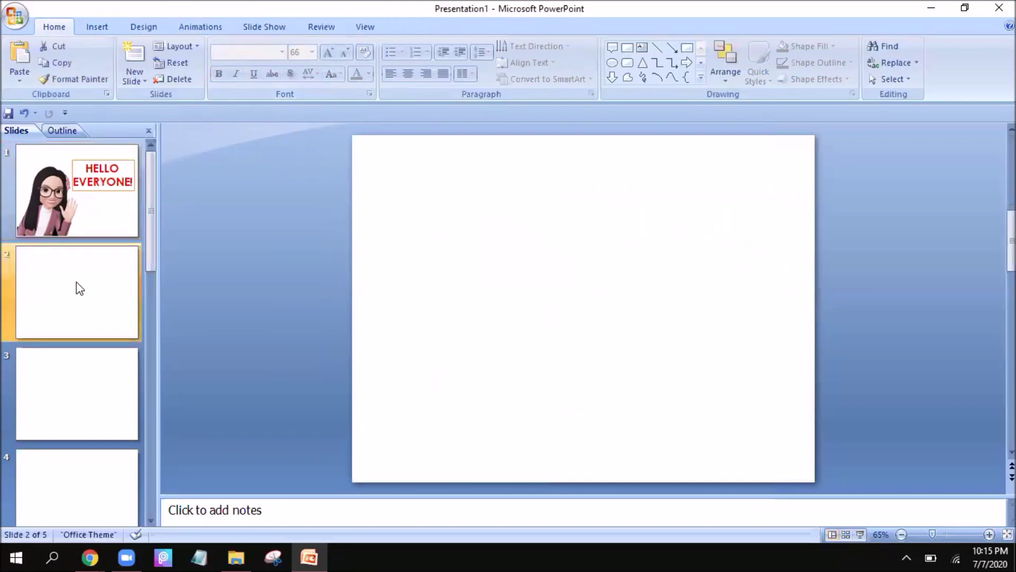
click(99, 25)
click(56, 58)
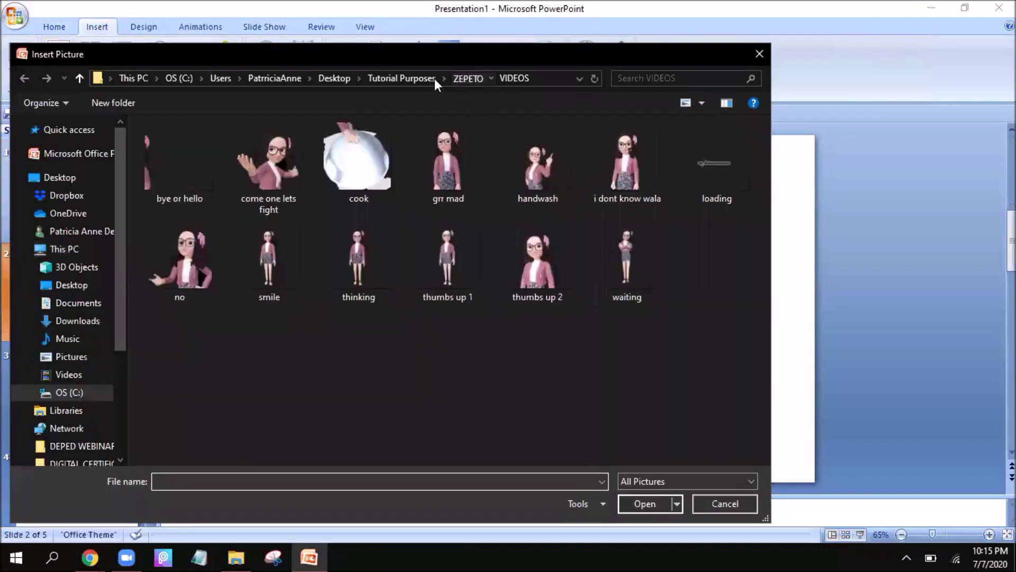
click(466, 78)
double_click(184, 148)
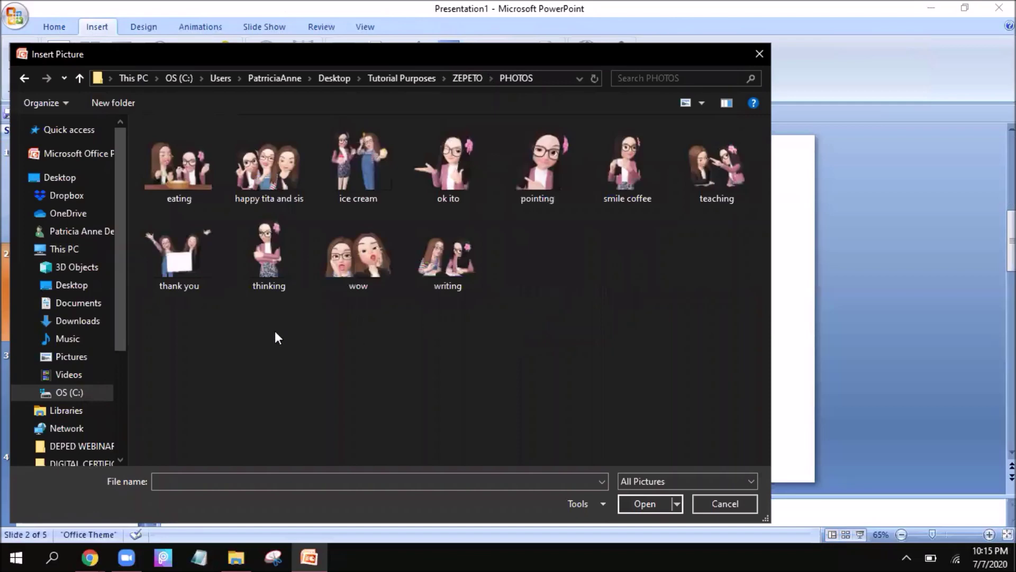
click(455, 164)
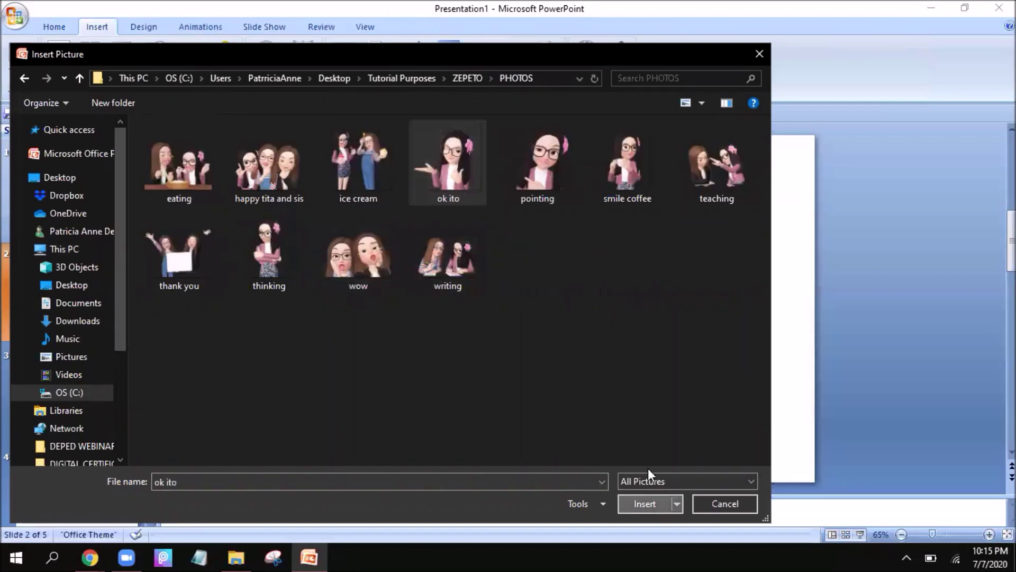
click(644, 503)
Enlarge the avatar and shift it to the right side of slide 2
drag(705, 187, 781, 173)
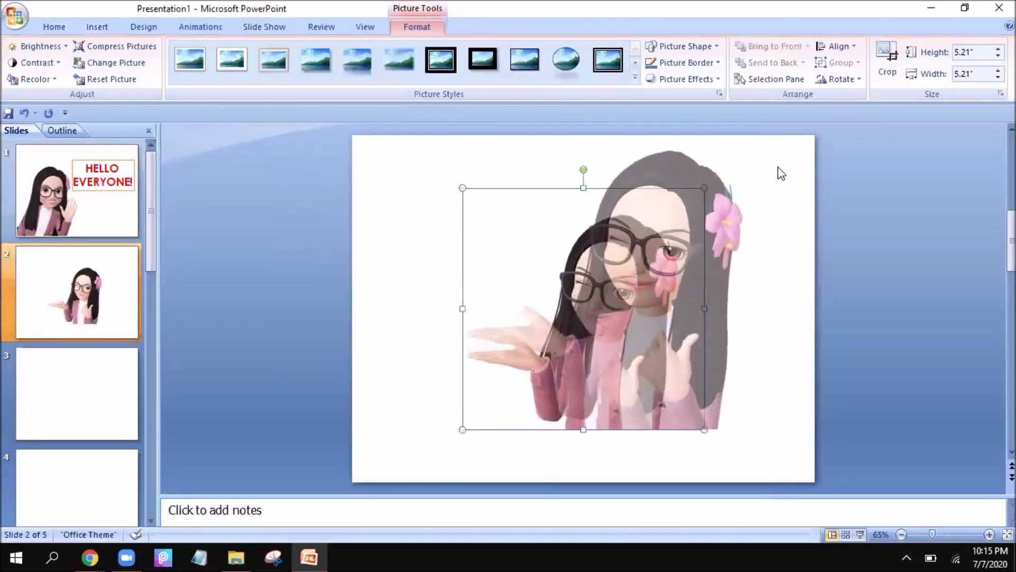
drag(764, 233, 826, 286)
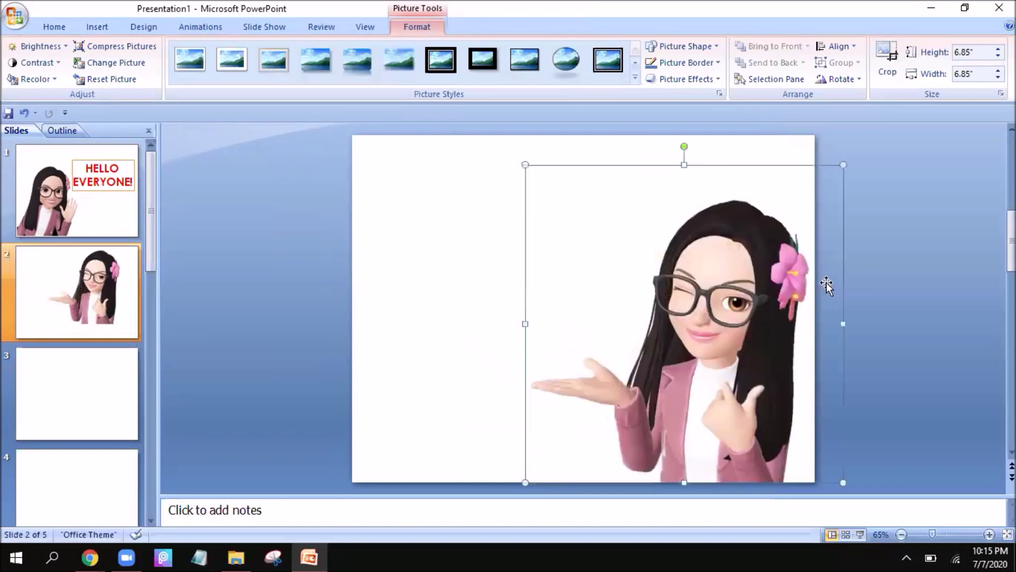
click(849, 284)
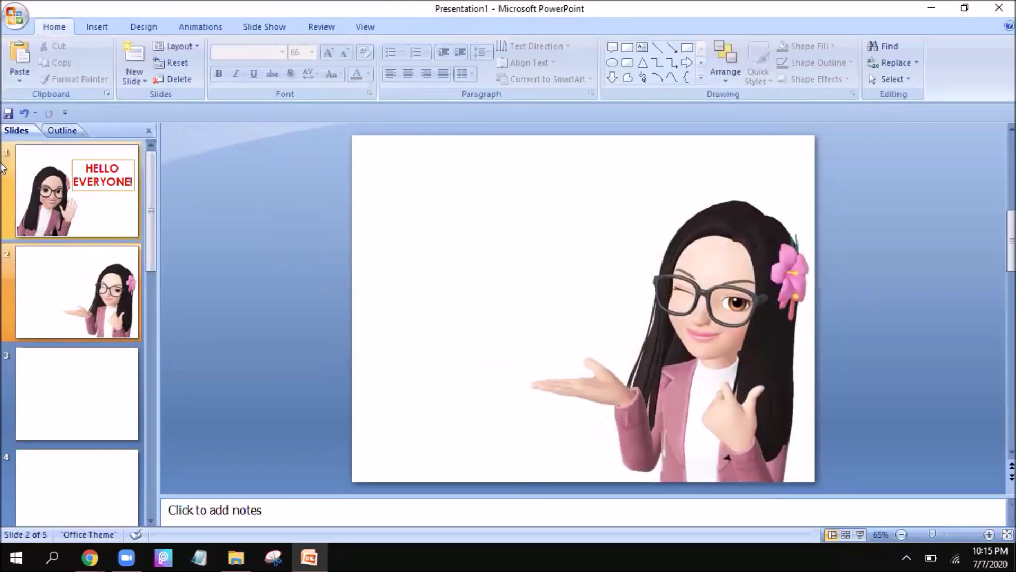
click(52, 183)
Copy the HELLO EVERYONE! caption to slide 2 and retype it as 'I'M TEACHER' plus the teacher's name
click(672, 189)
right_click(673, 189)
key(Escape)
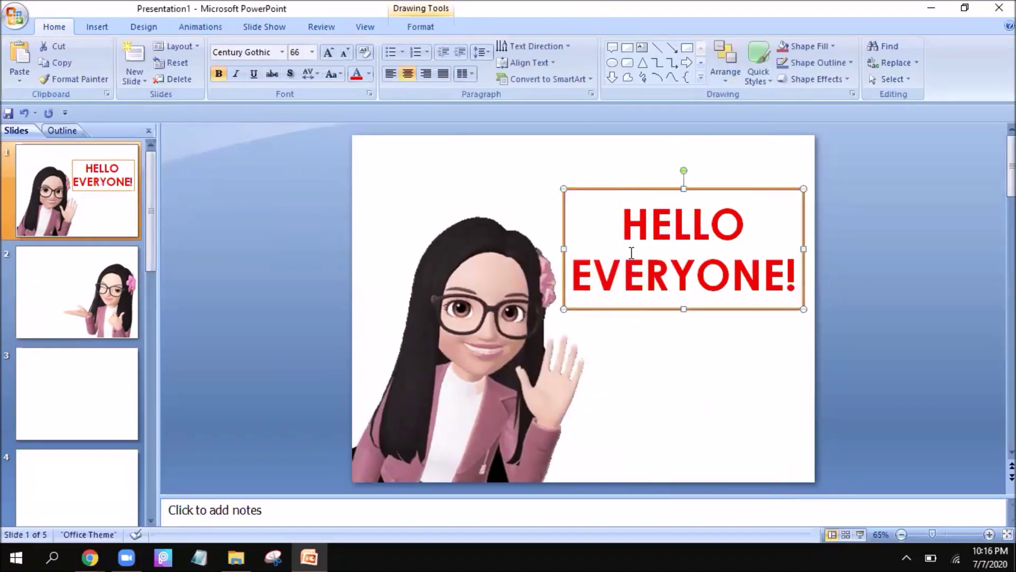
click(96, 305)
key(ctrl+v)
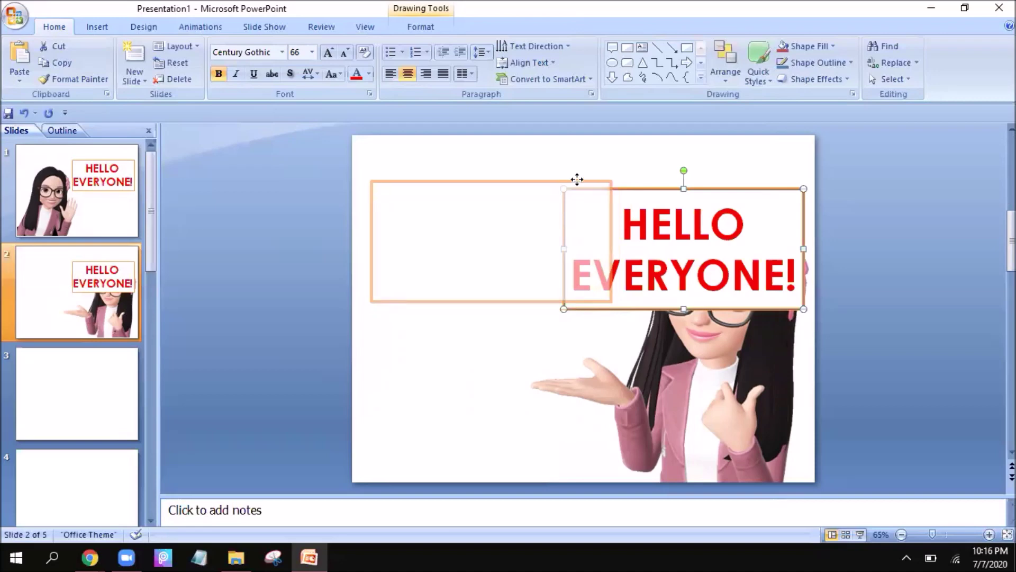
drag(614, 188, 422, 181)
click(492, 217)
key(ctrl+a)
text(I'M TEACHER P)
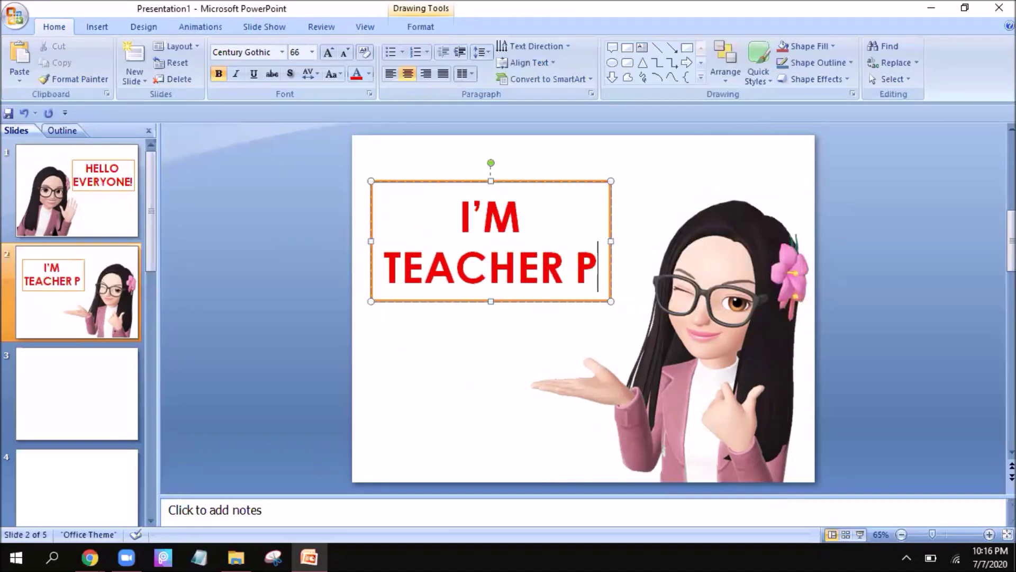
text(ATRICIA ANNE)
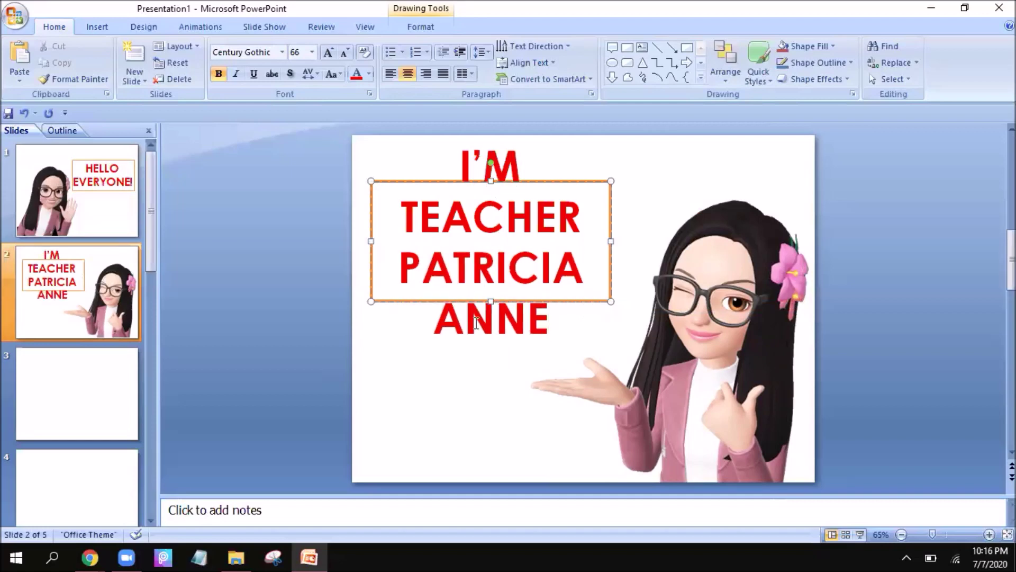
Resize the caption box to fit two lines and shrink the avatar picture
drag(611, 241, 637, 241)
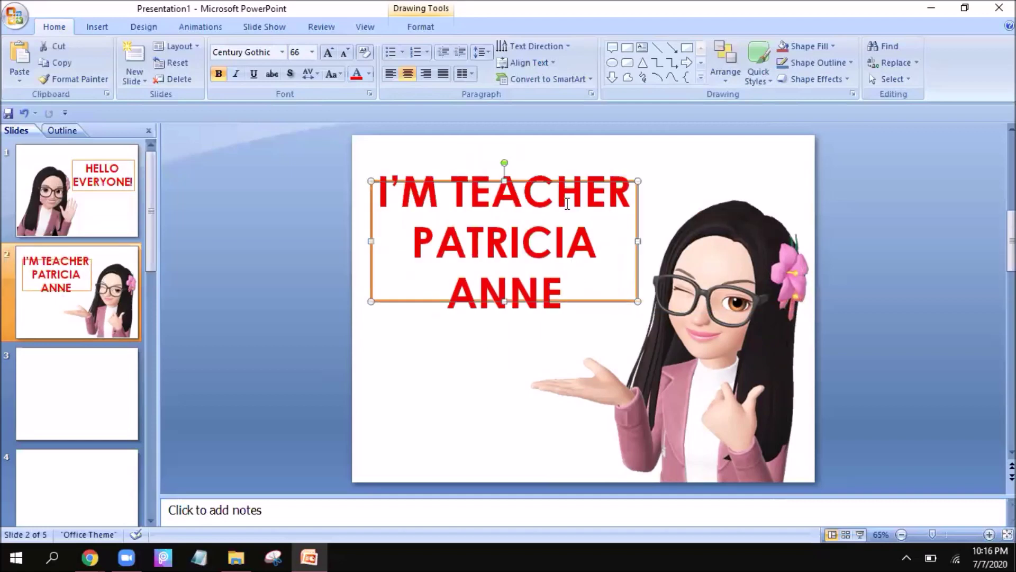
drag(456, 183, 448, 167)
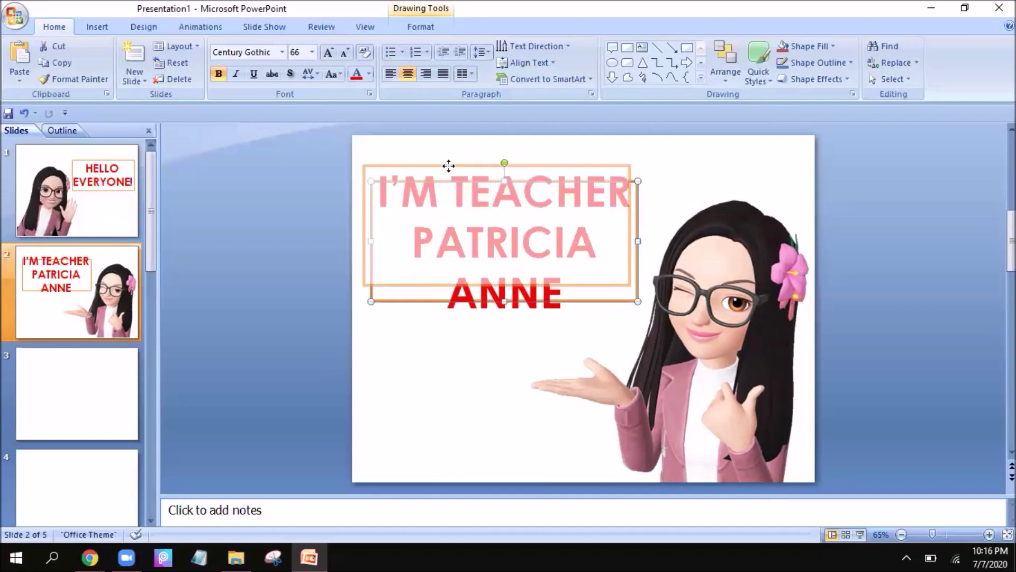
drag(635, 227, 666, 227)
click(757, 235)
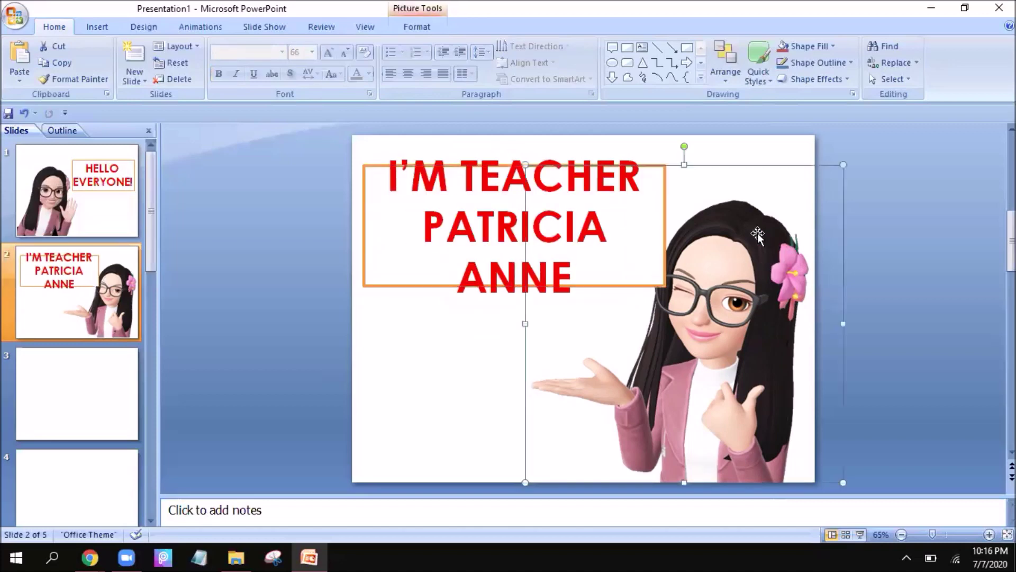
drag(522, 165, 563, 201)
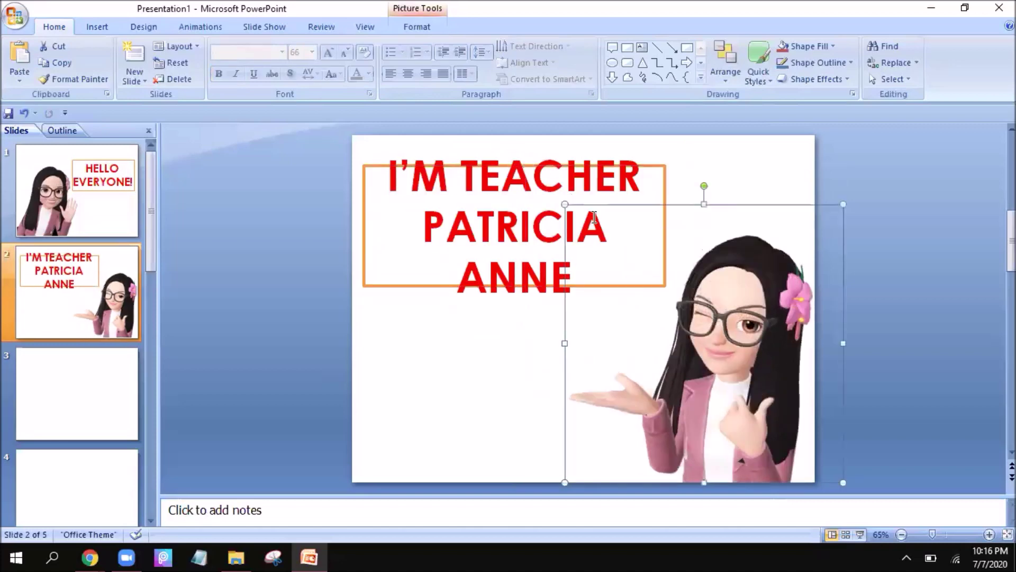
click(665, 222)
drag(664, 222, 711, 226)
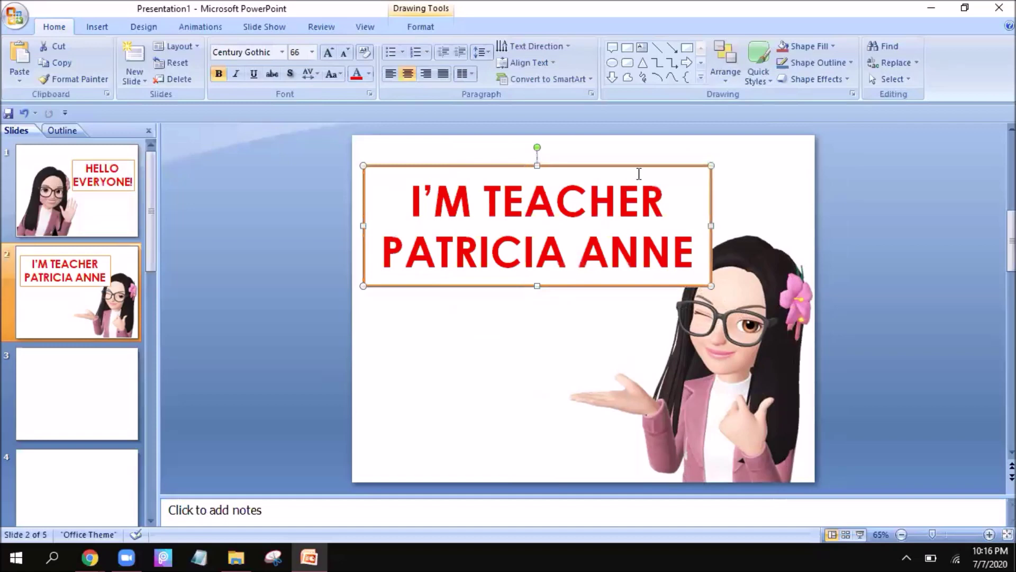
drag(710, 224, 665, 225)
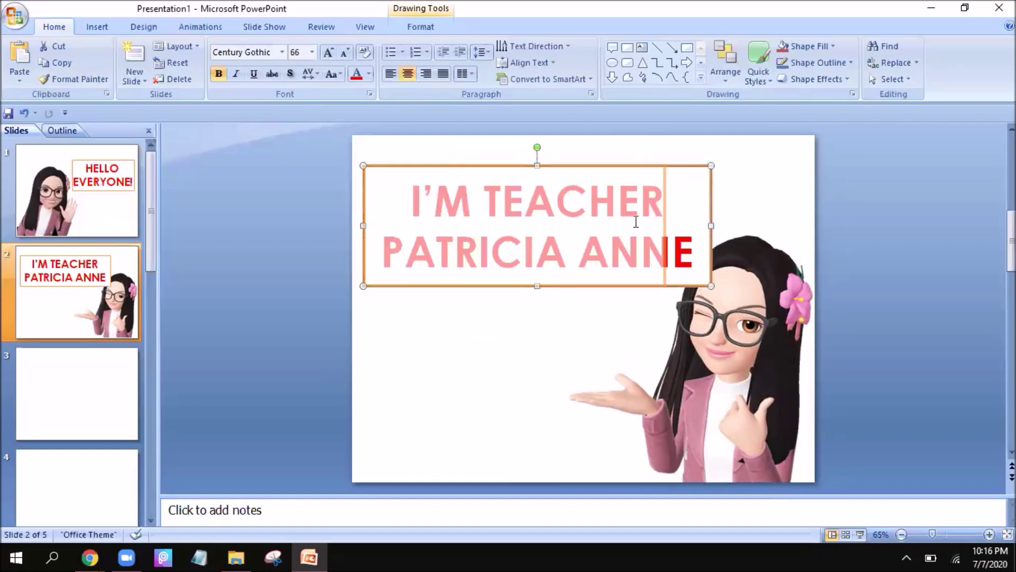
Set the slide 2 caption to size 60 and compare it with slide 1
key(ctrl+a)
click(313, 51)
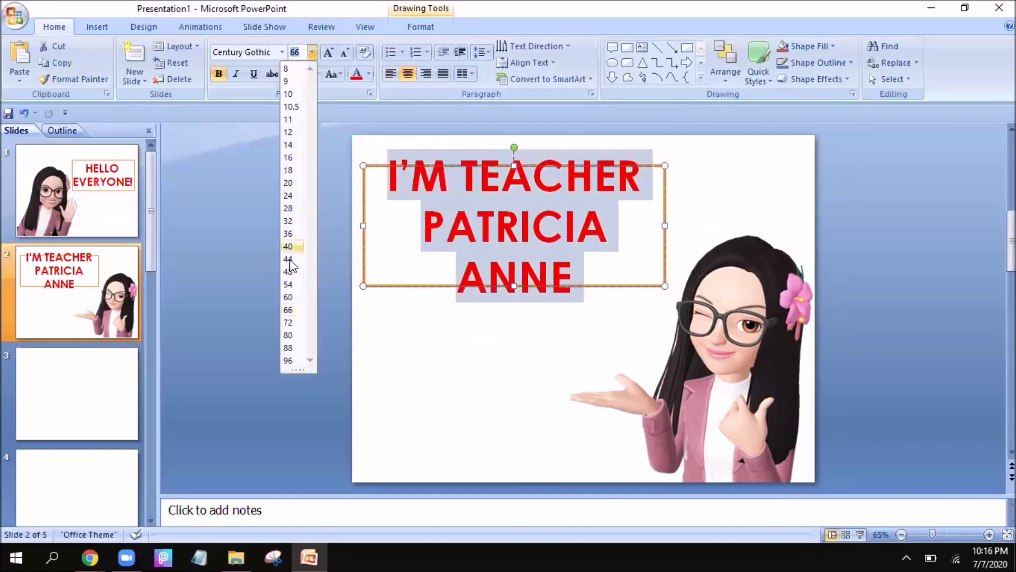
click(288, 296)
click(524, 363)
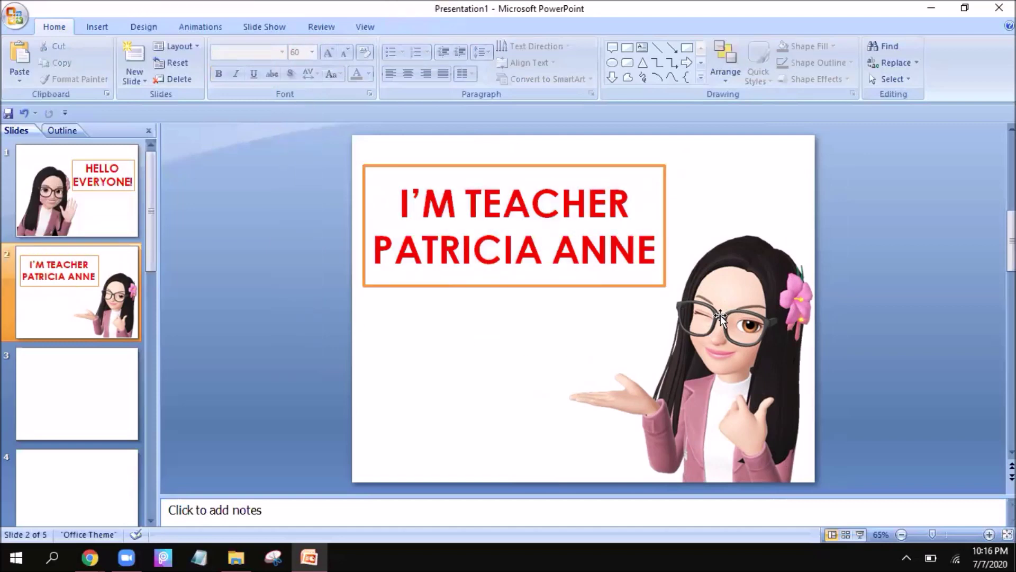
click(121, 186)
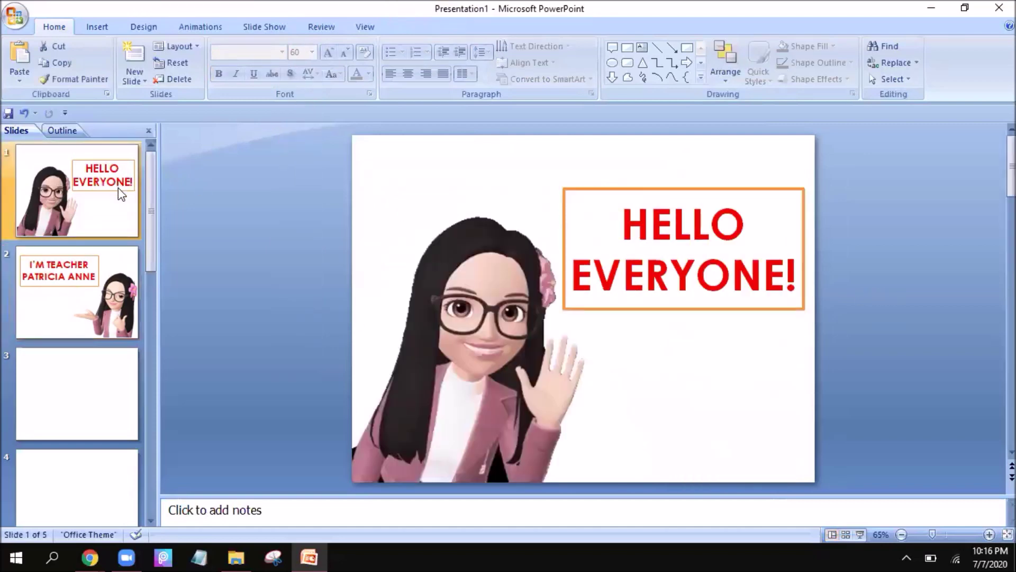
click(92, 272)
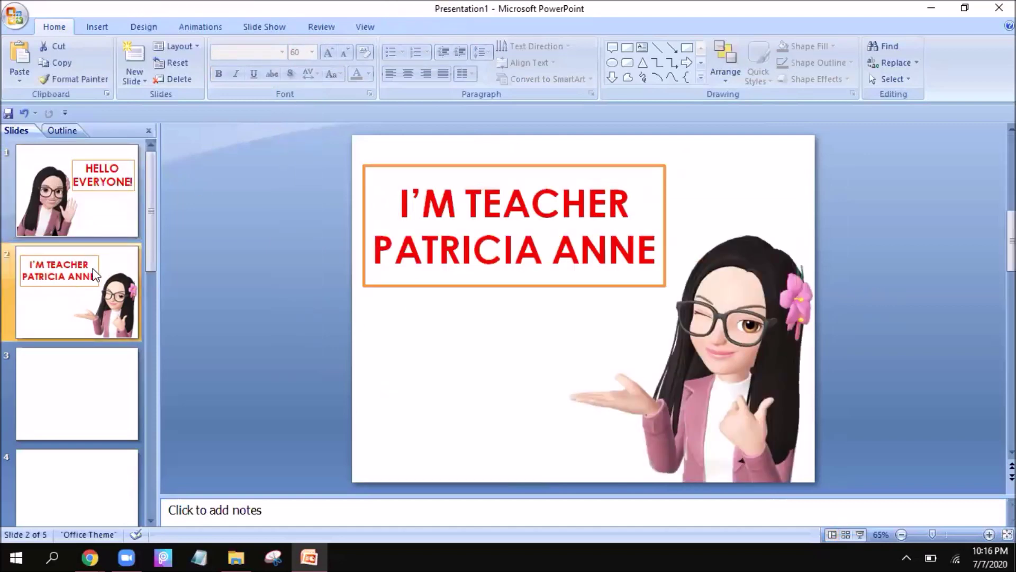
click(53, 370)
Insert the 'eating' avatar picture on slide 3 and enlarge it along the bottom edge
click(97, 26)
click(59, 56)
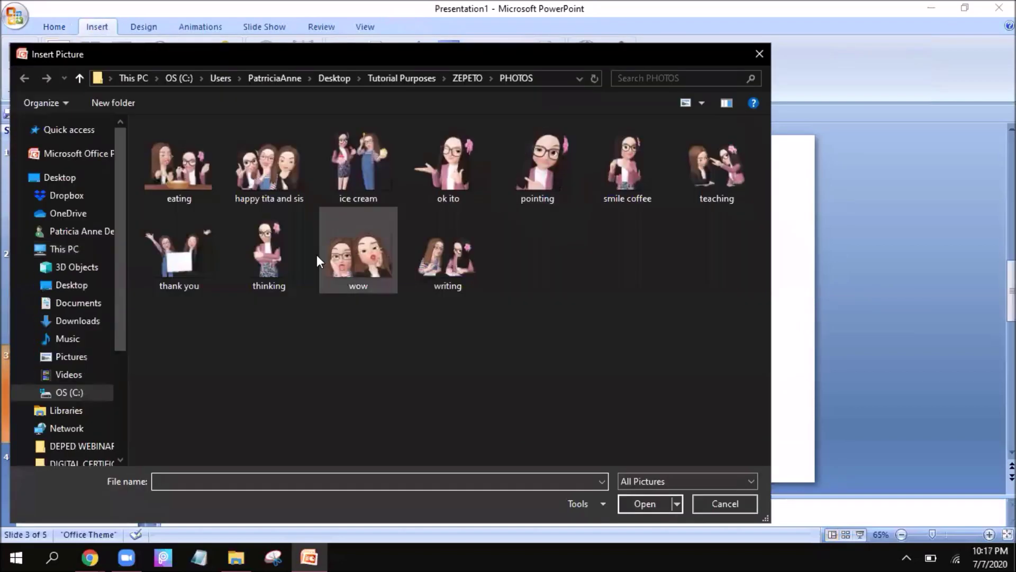
click(200, 180)
click(647, 510)
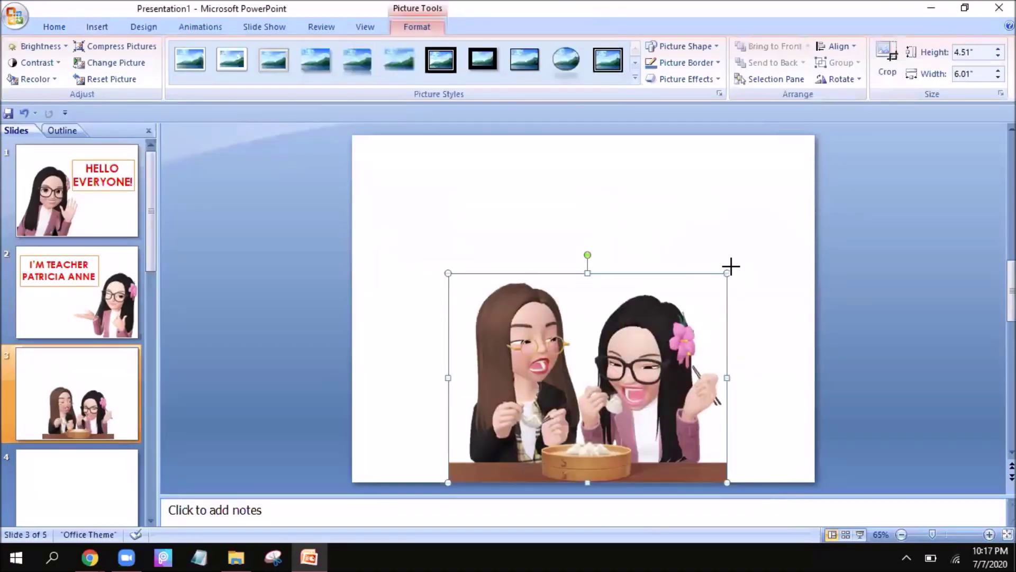
drag(727, 273, 738, 264)
click(406, 132)
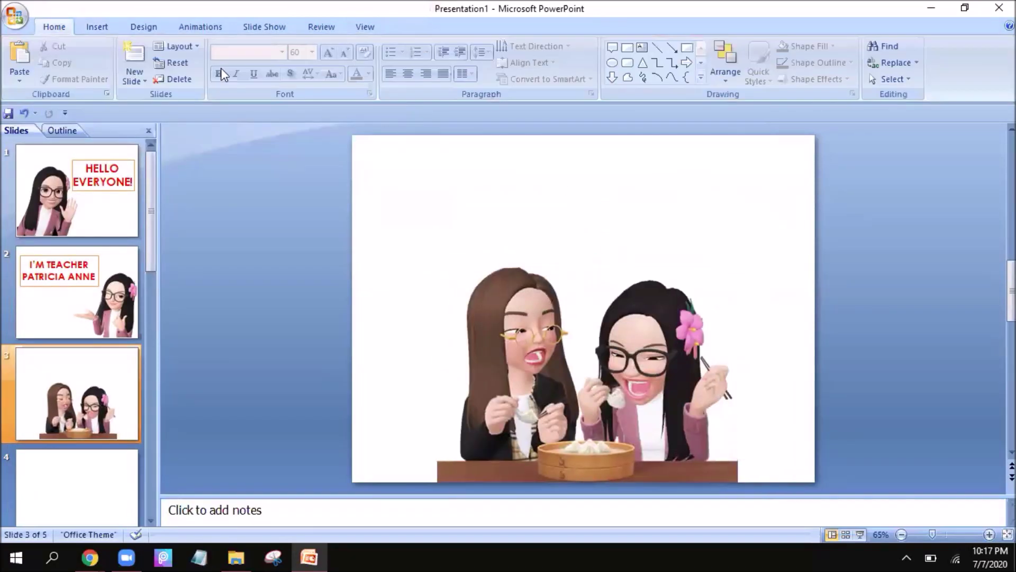
click(112, 31)
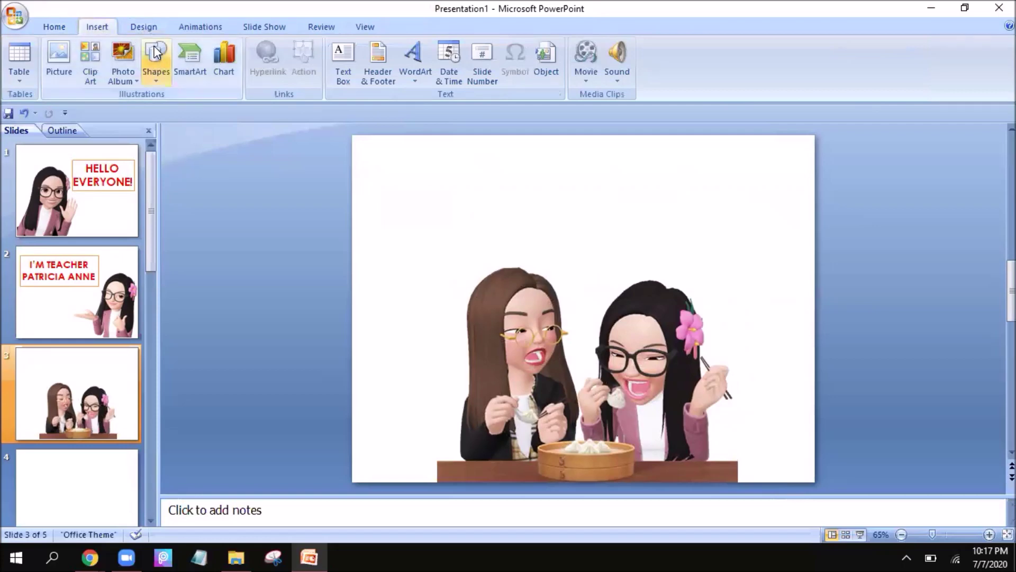
Draw a rectangular callout above the avatars with white fill and 3-pt orange outline
click(156, 58)
click(7, 485)
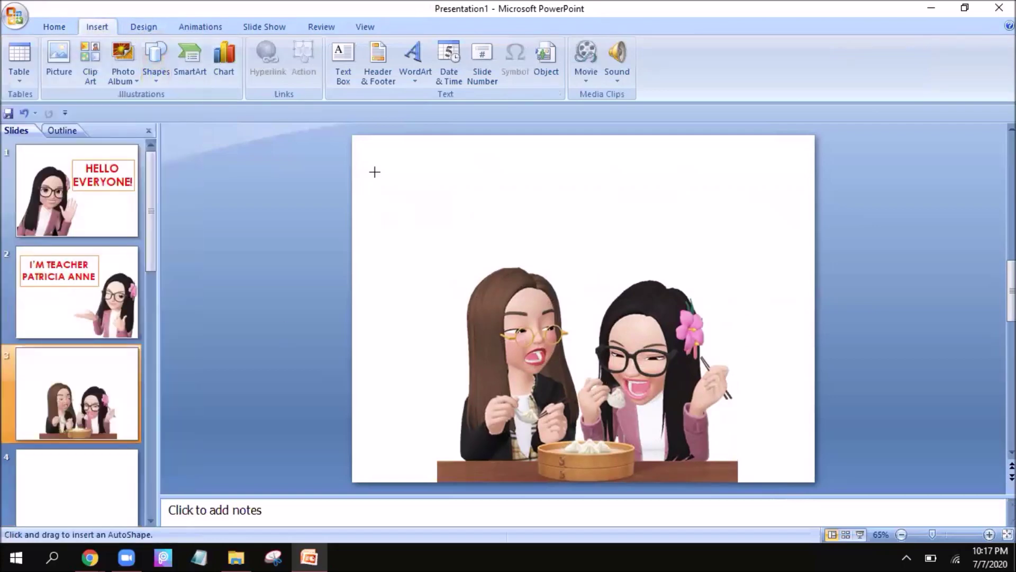
mouse_move(366, 146)
mouse_down()
mouse_move(566, 243)
mouse_move(572, 259)
mouse_up()
click(421, 26)
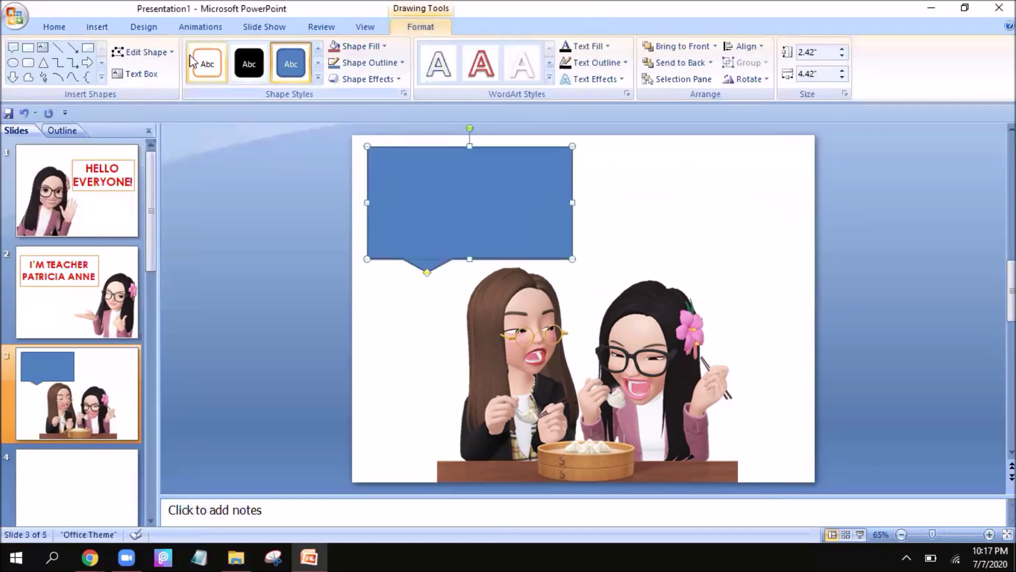
click(226, 66)
click(351, 61)
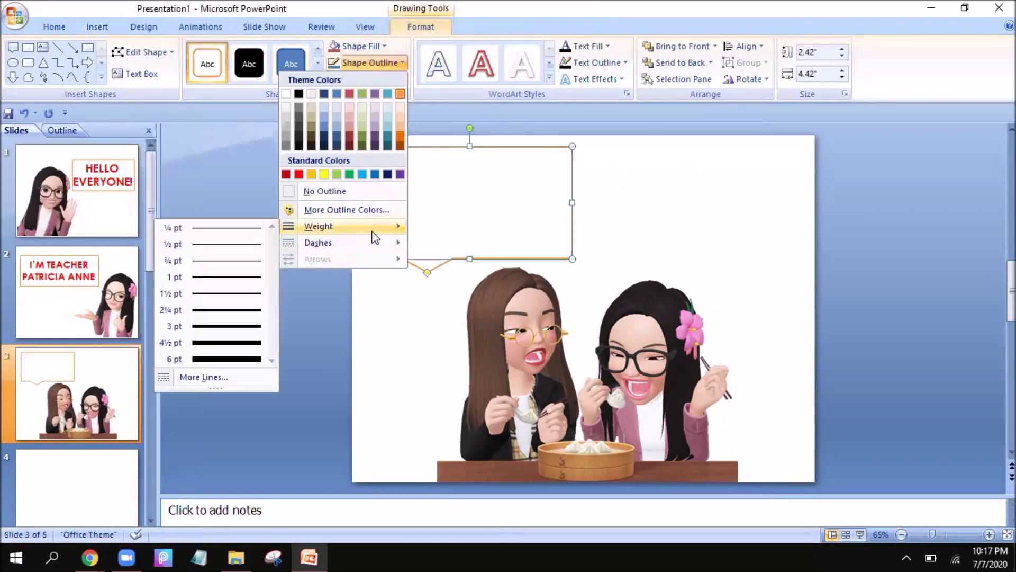
click(247, 332)
Type HOW ARE YOU? into the callout
click(452, 224)
right_click(452, 226)
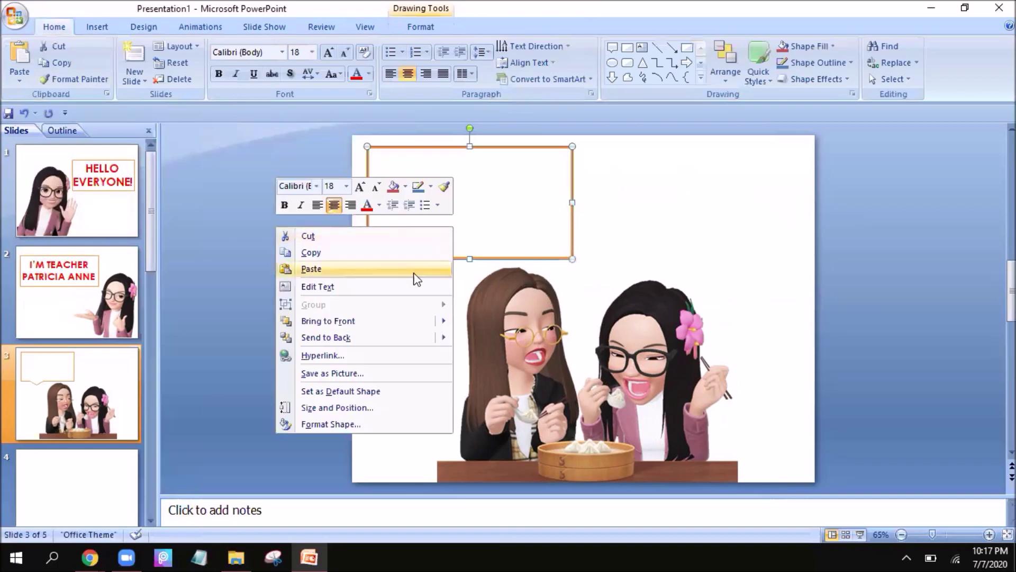
click(352, 287)
text(HOW ARE YOU?)
Make the HOW ARE YOU? text red, size 60, in Century Gothic
key(ctrl+a)
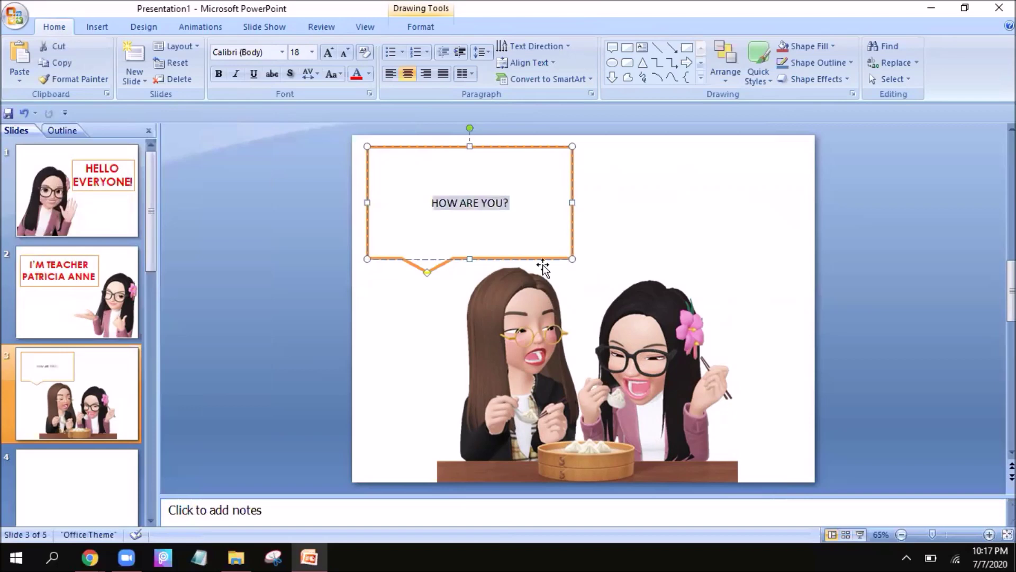
click(351, 77)
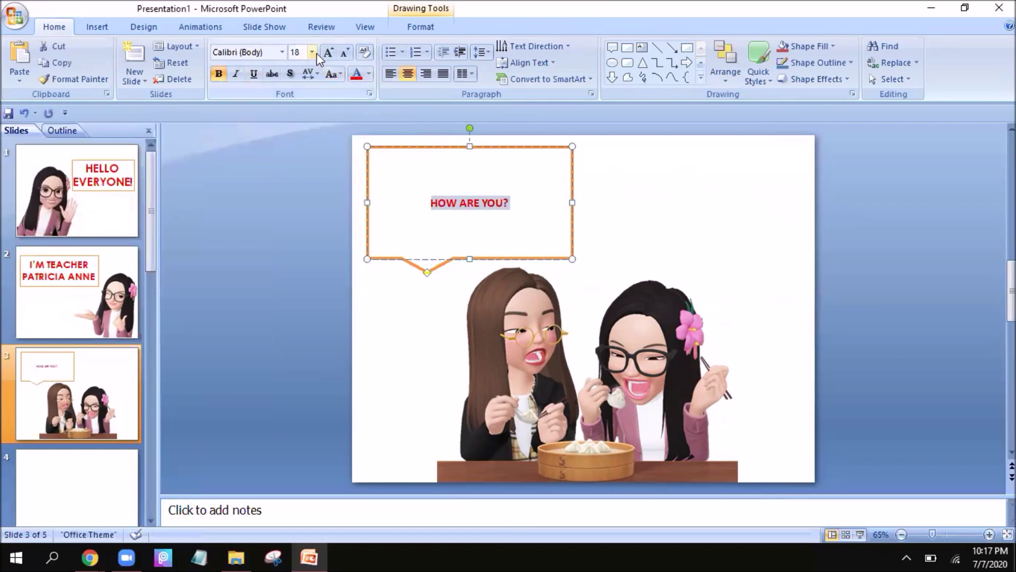
click(311, 52)
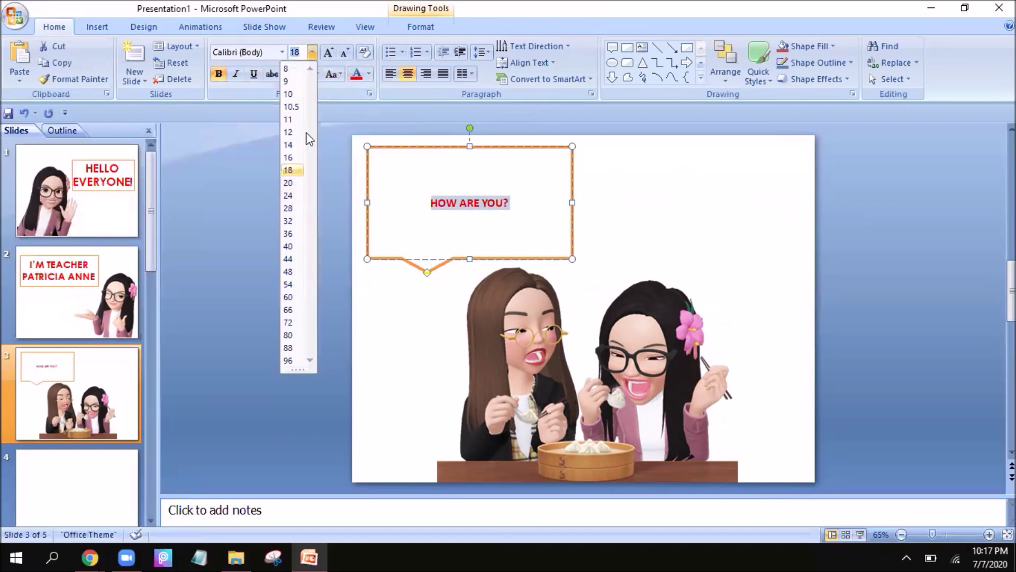
click(288, 297)
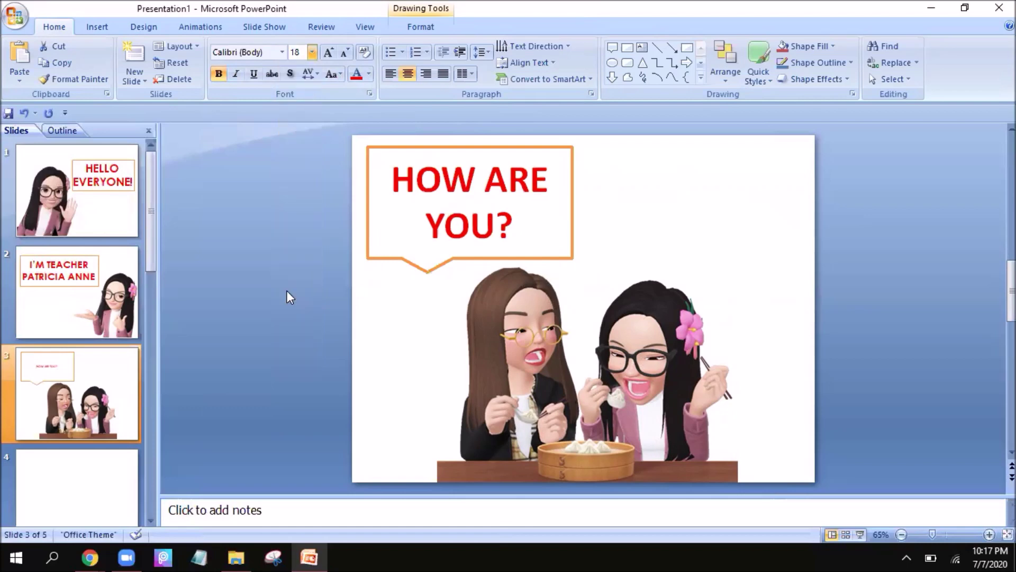
click(248, 52)
text(CENTURY)
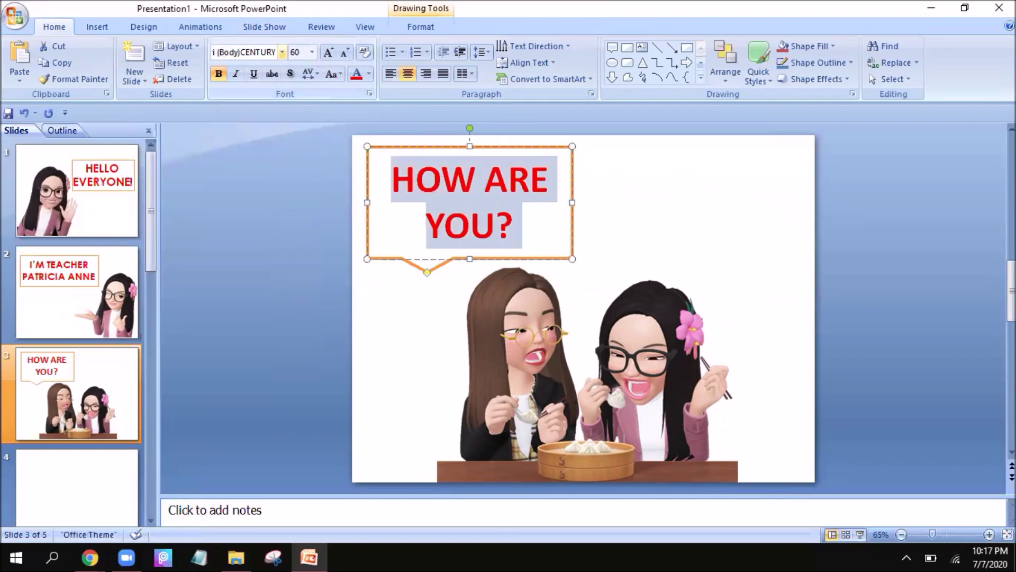
key(Return)
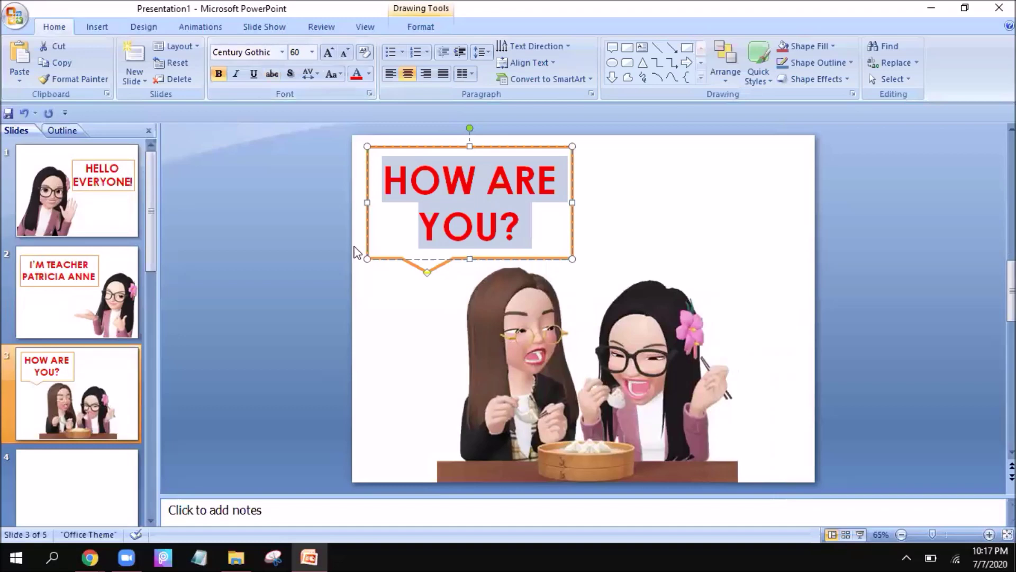
click(319, 332)
Duplicate the bubble onto the right side and change its text to I'M FINE
click(577, 212)
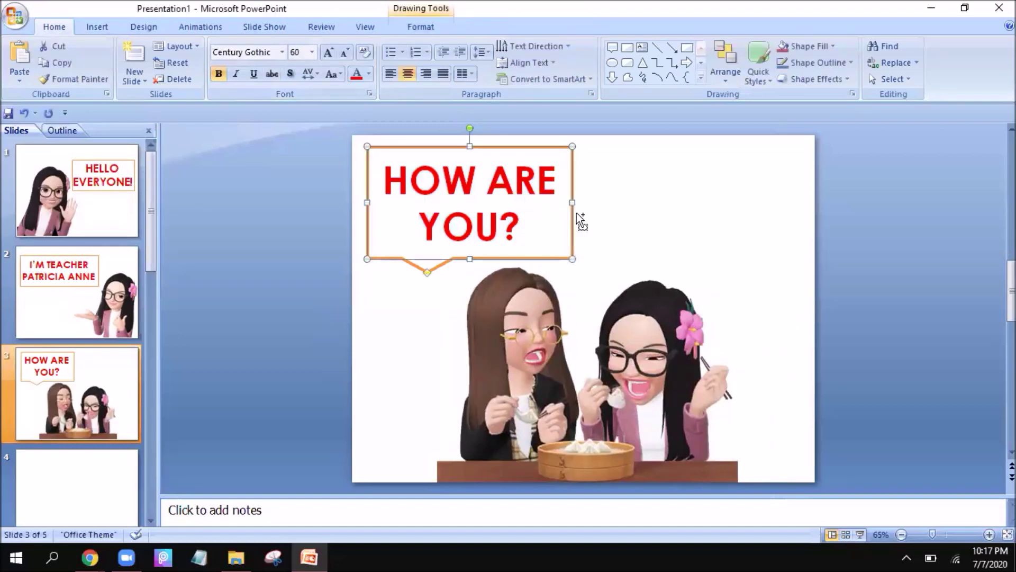
click(656, 212)
key(ctrl+v)
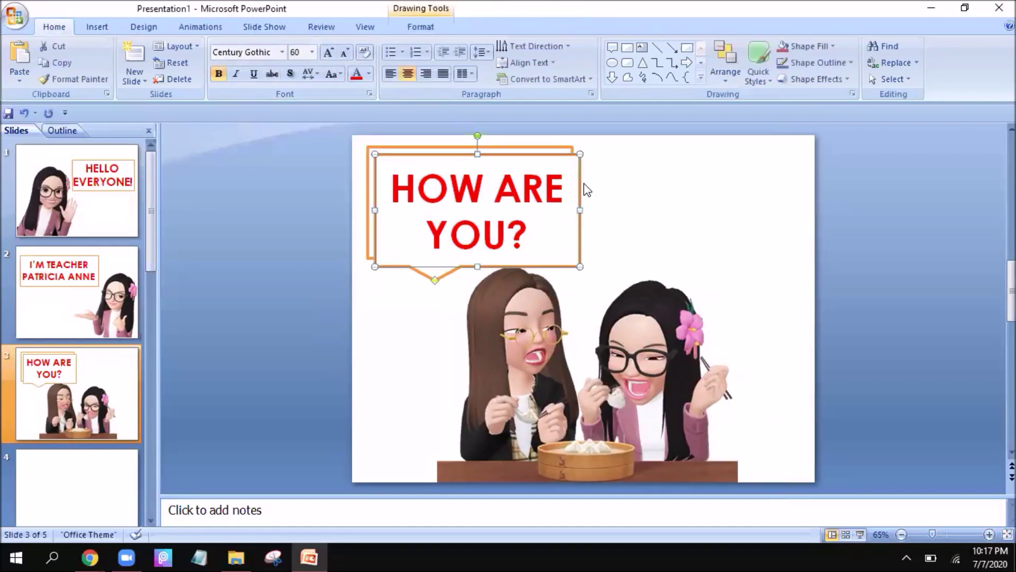
drag(578, 180, 798, 172)
triple_click(701, 182)
text(I'M FIN)
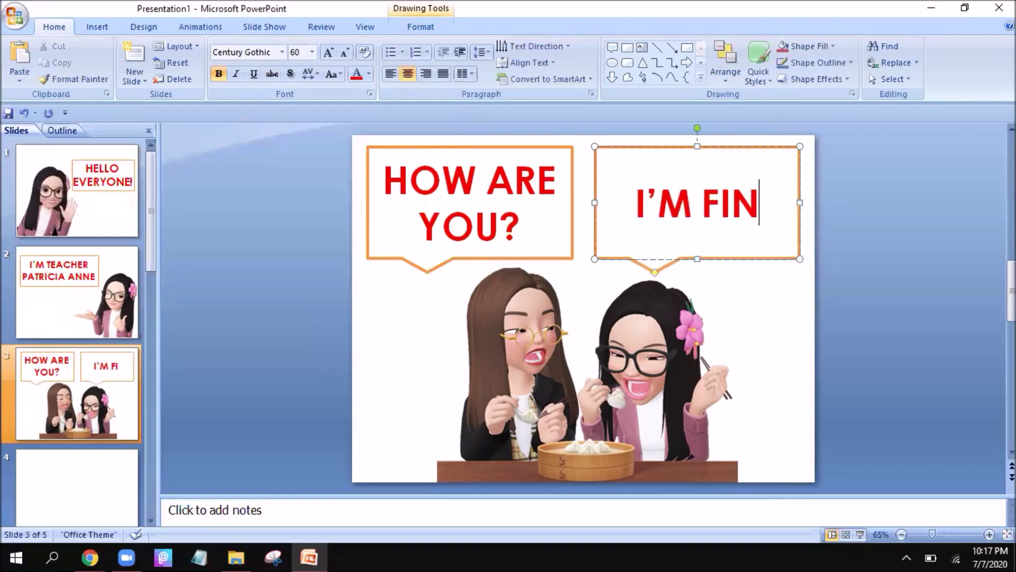
text(E.)
click(918, 226)
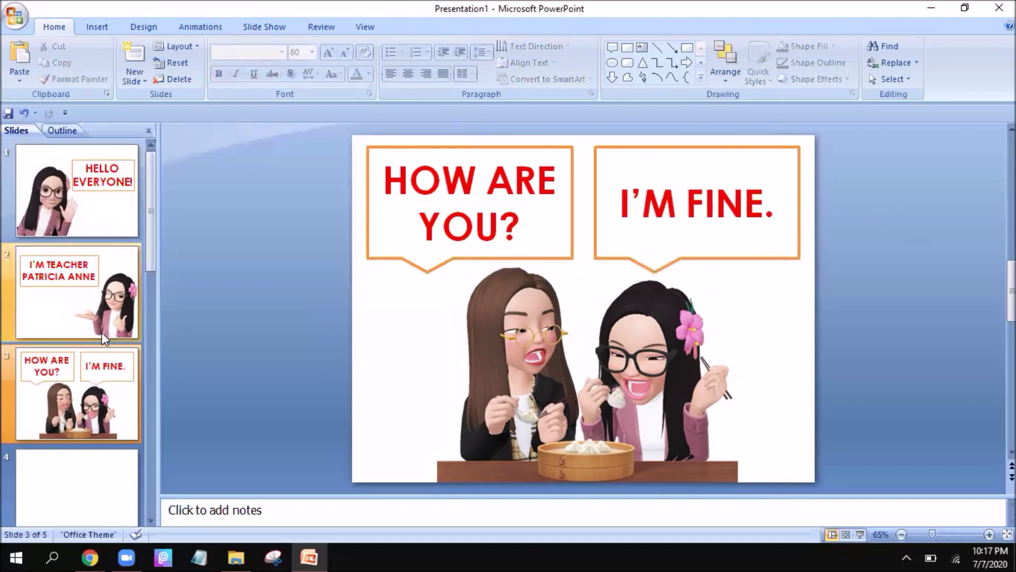
click(81, 465)
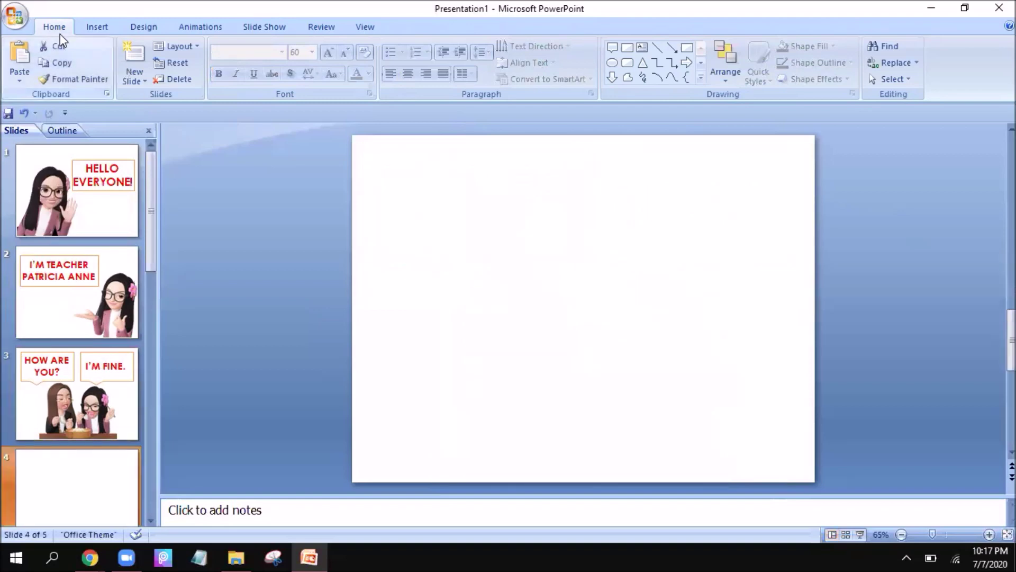
Insert the 'thank you' picture on slide 4 and enlarge it to fill the slide
click(97, 27)
click(58, 59)
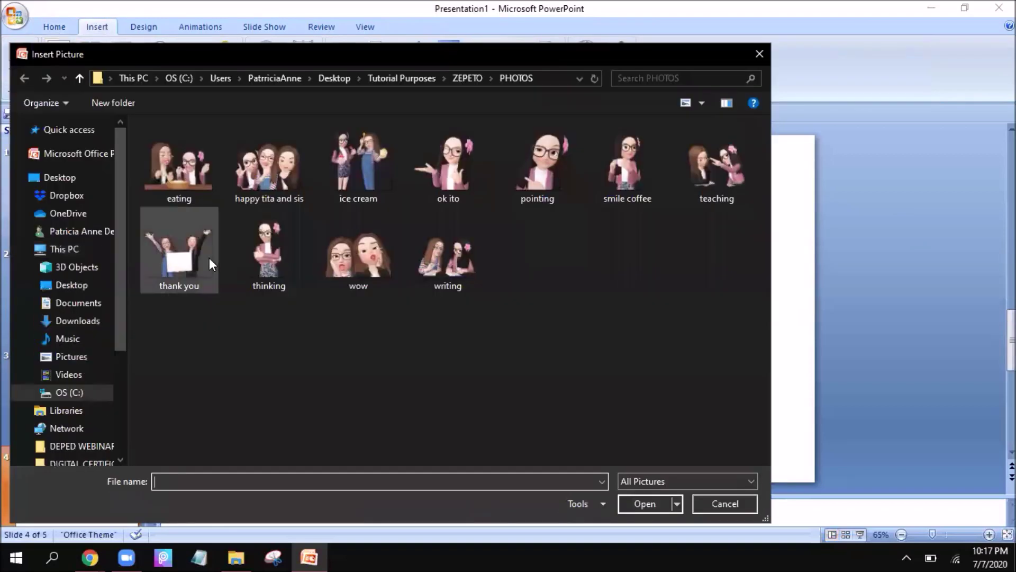
click(210, 263)
click(644, 504)
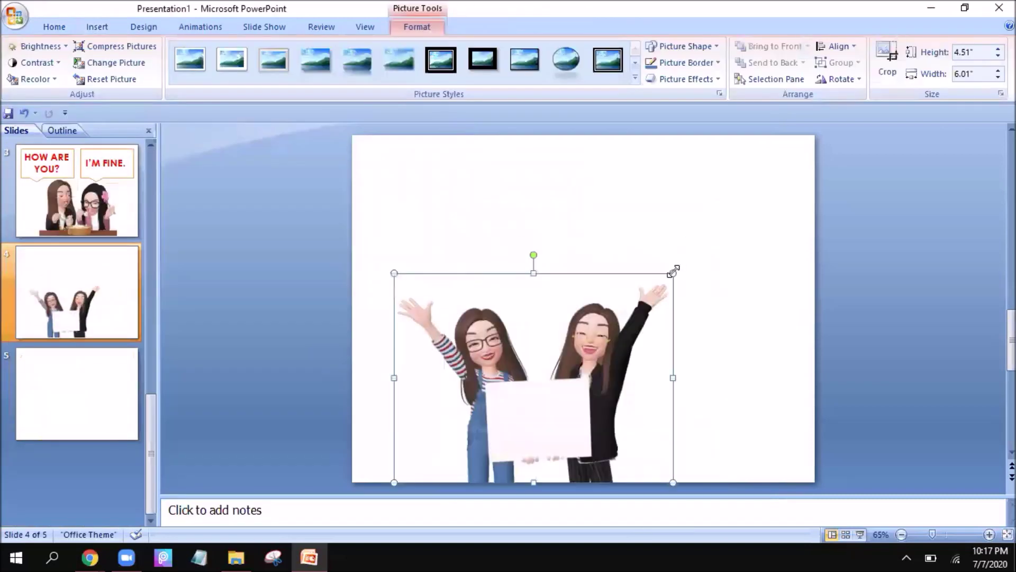
drag(672, 272, 792, 163)
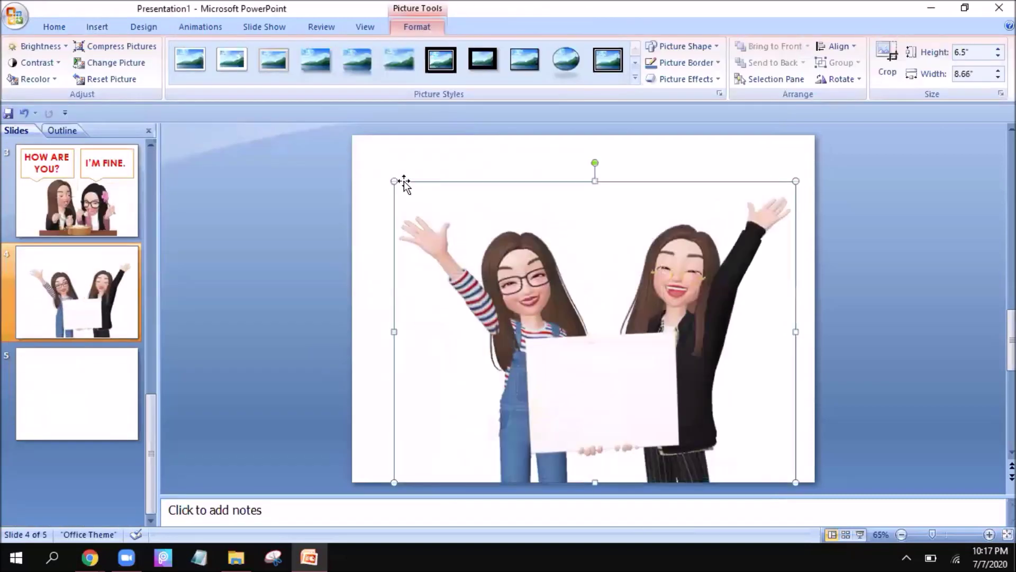
drag(394, 181, 351, 138)
click(924, 332)
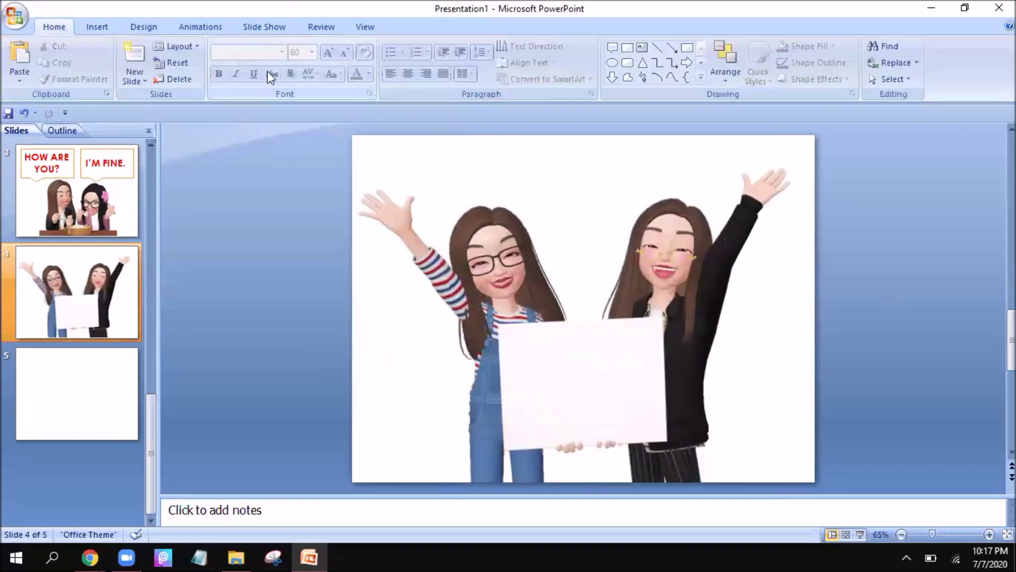
click(95, 25)
click(343, 62)
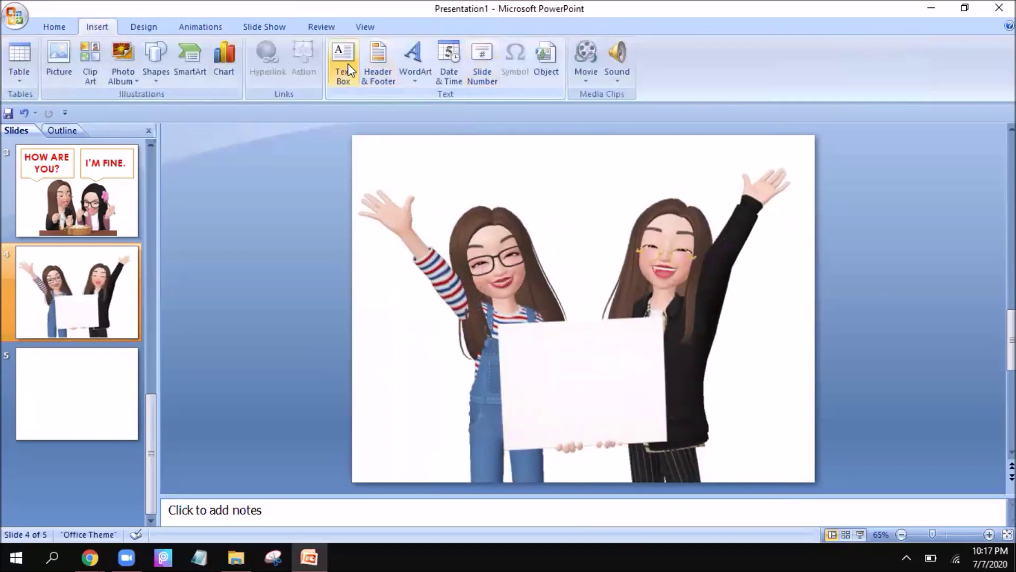
Add a THANK YOU! text box on the sign, bold red 60-pt centered Century Gothic
drag(510, 342, 654, 437)
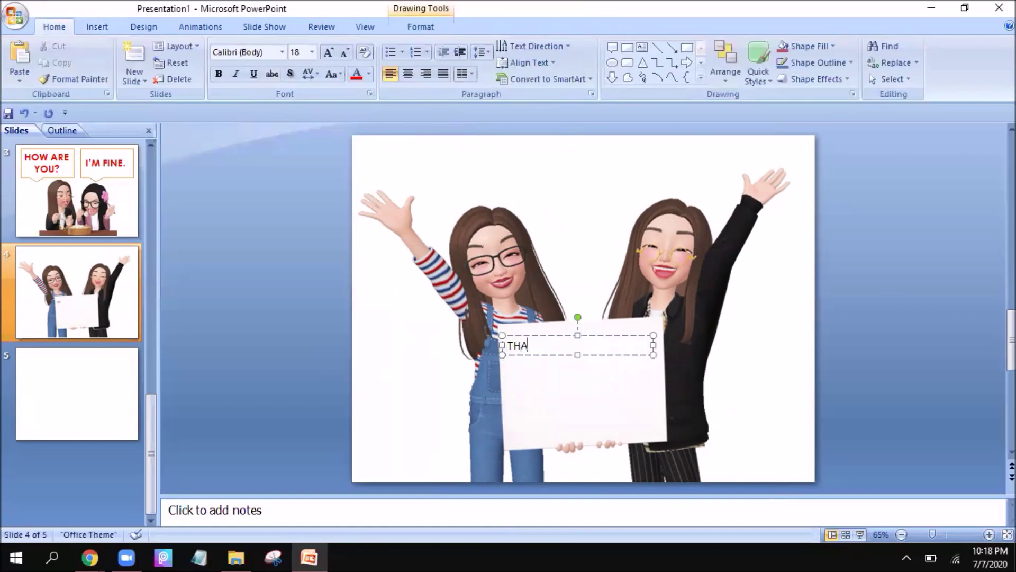
key(ctrl+a)
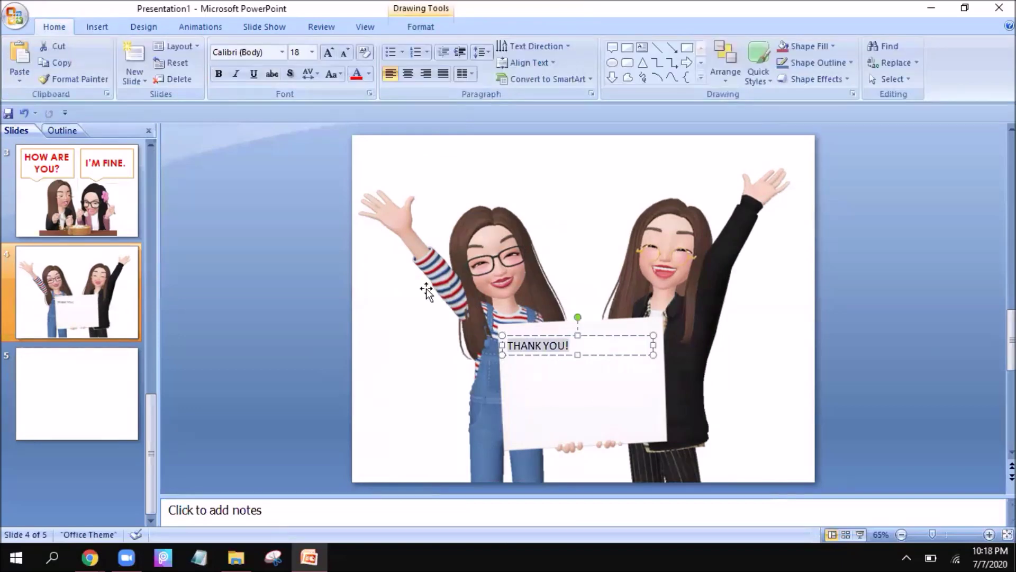
click(218, 74)
click(356, 74)
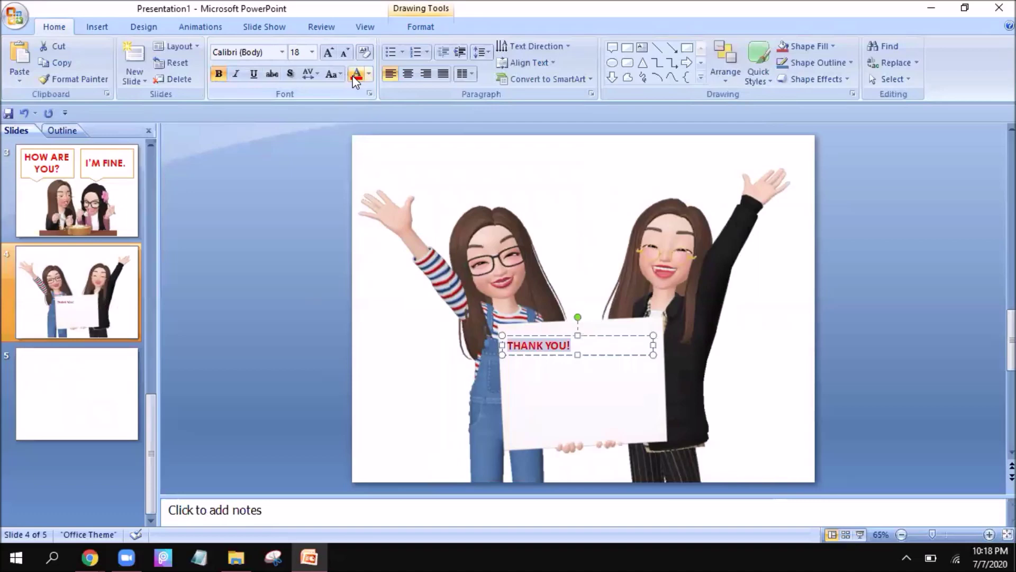
click(314, 52)
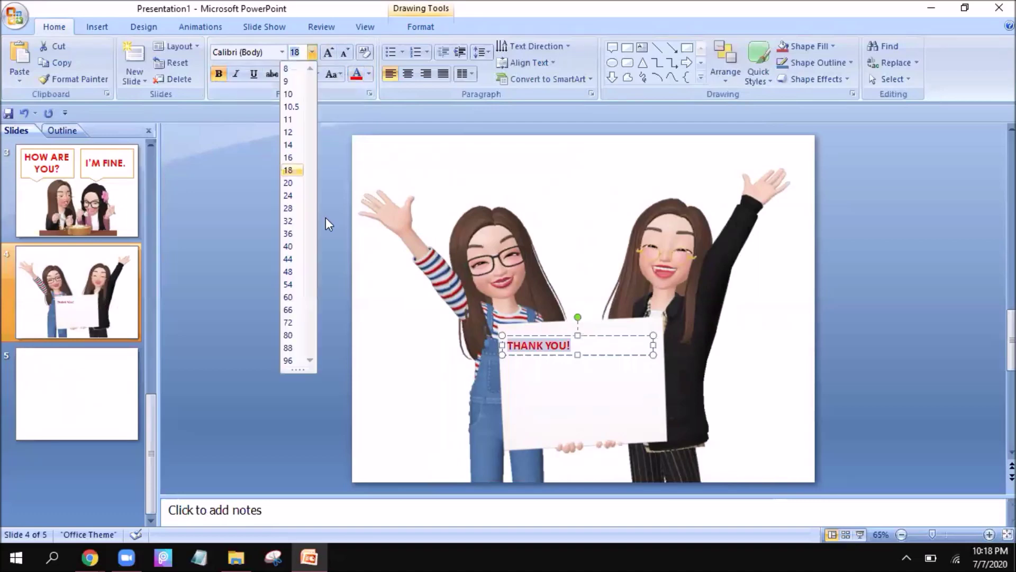
click(289, 297)
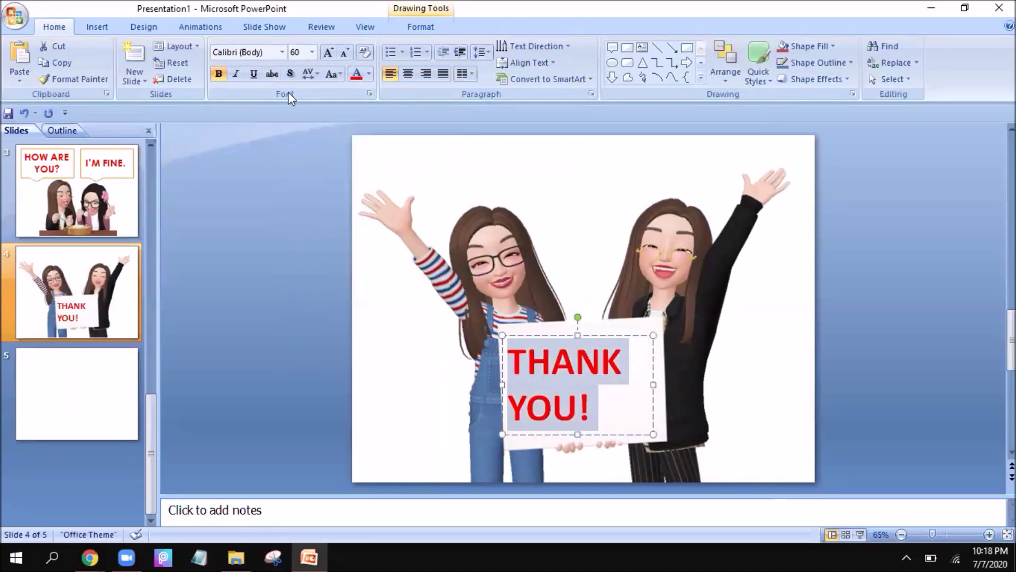
click(411, 78)
click(261, 53)
text(Century Gothic)
key(Return)
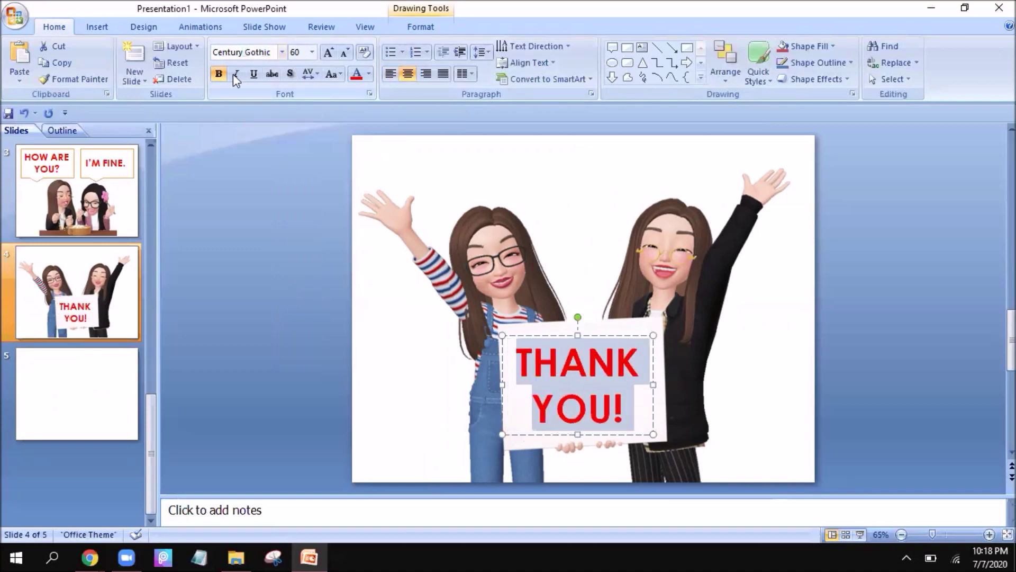
Tilt the THANK YOU! text box slightly to match the sign
click(862, 347)
click(655, 373)
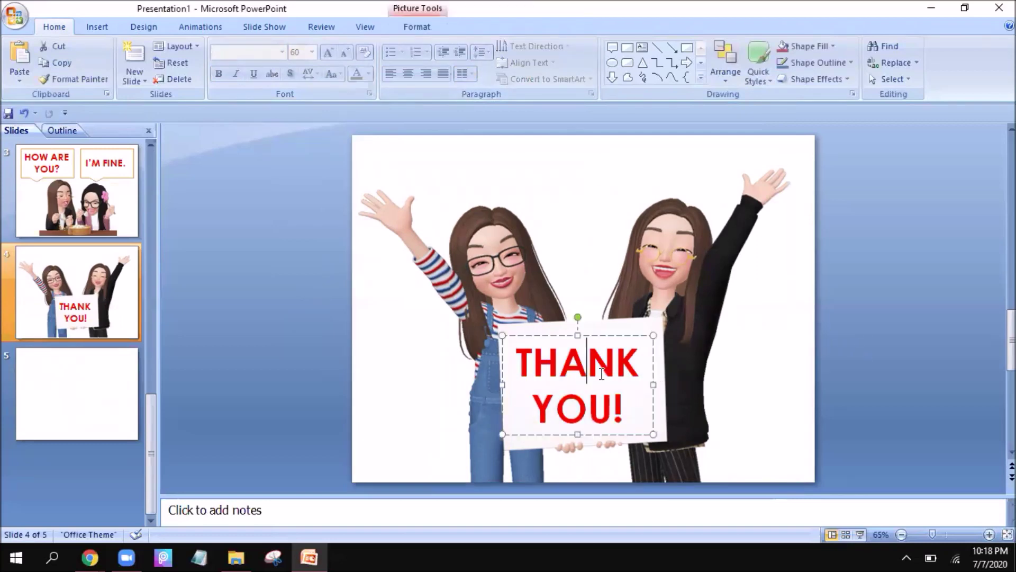
drag(577, 316, 609, 332)
click(603, 350)
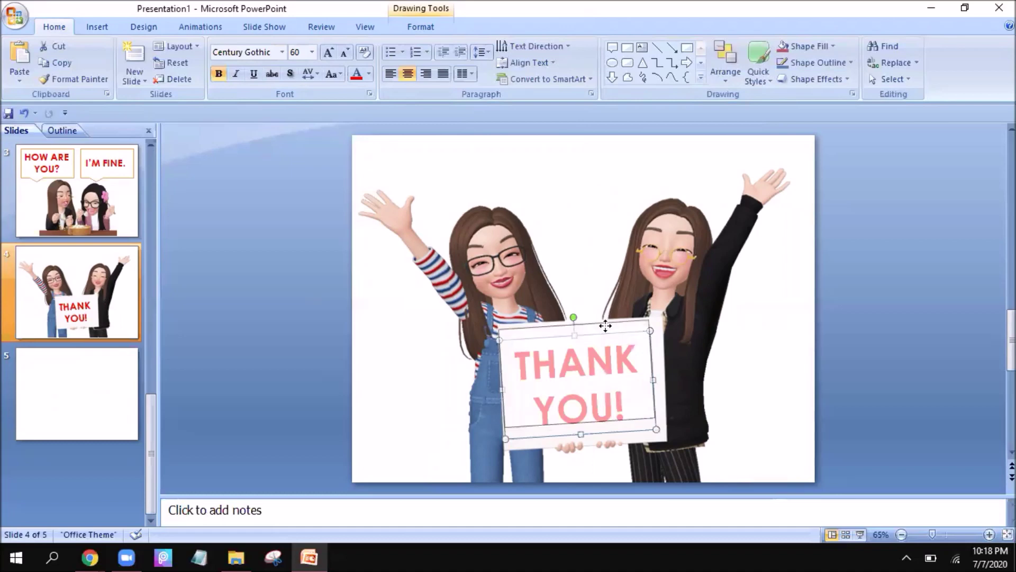
click(860, 364)
click(7, 395)
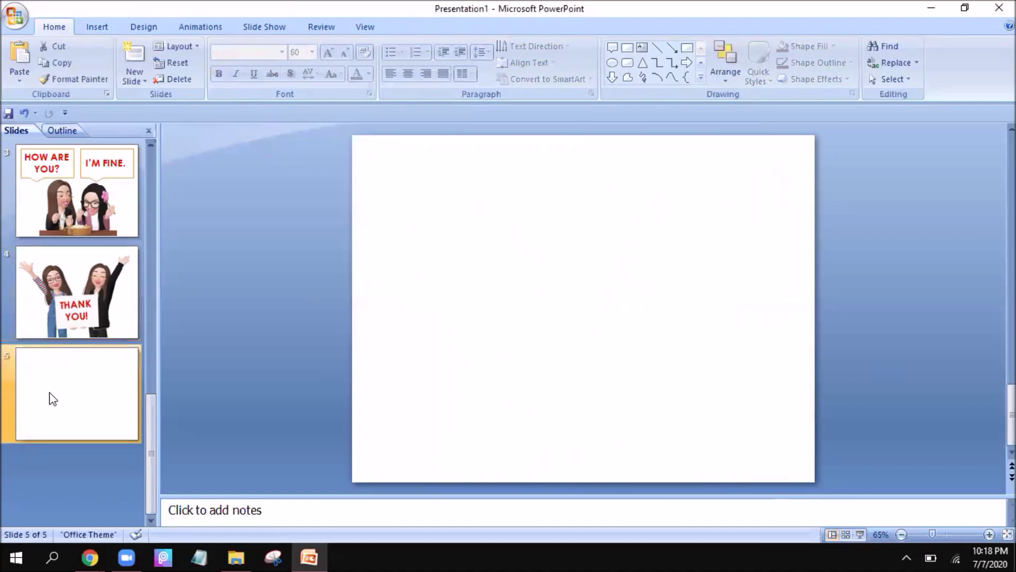
Insert the 'thumbs up 2' avatar from ZEPETO > VIDEOS onto slide 5
click(93, 27)
click(59, 56)
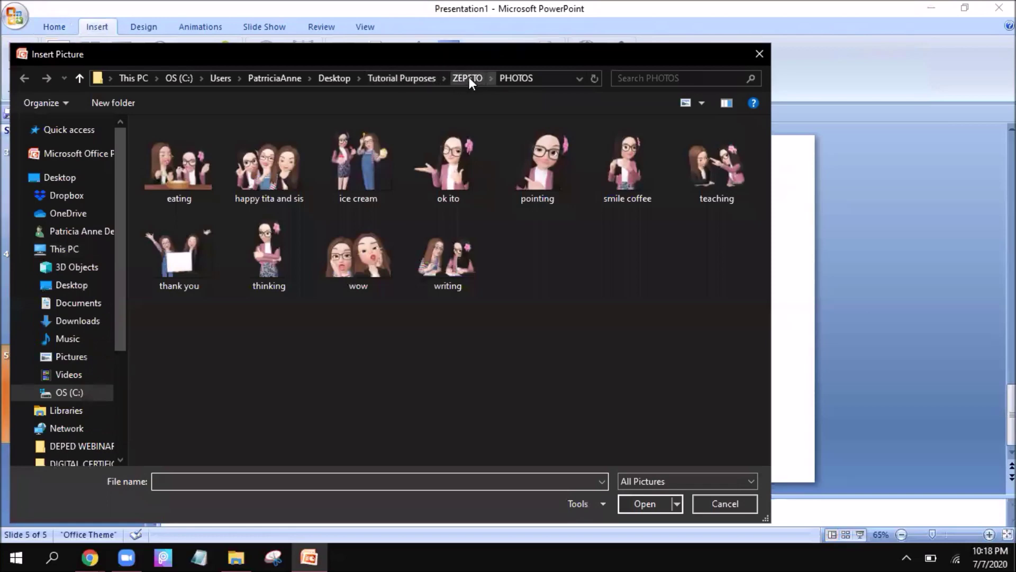
click(469, 78)
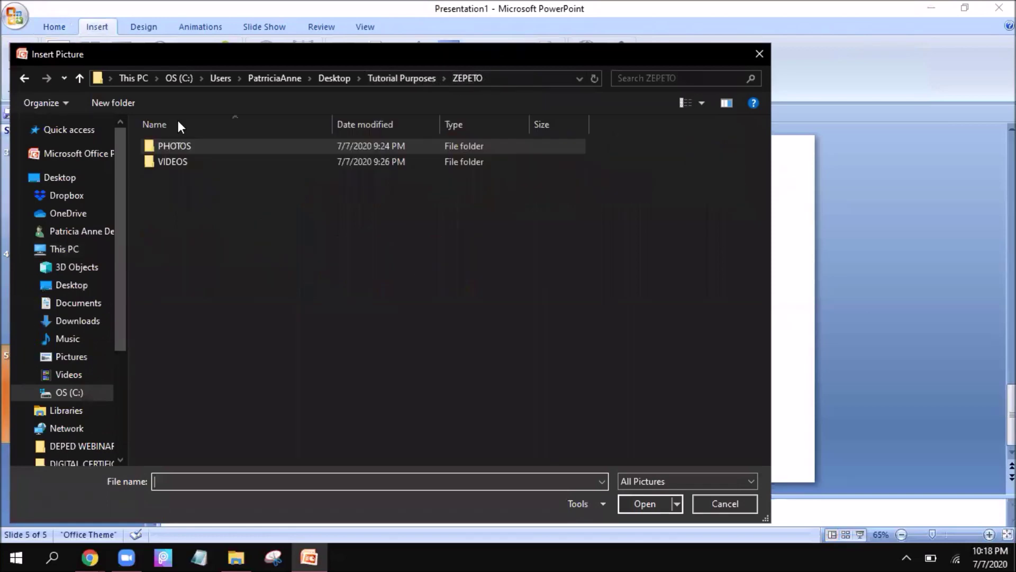
double_click(173, 160)
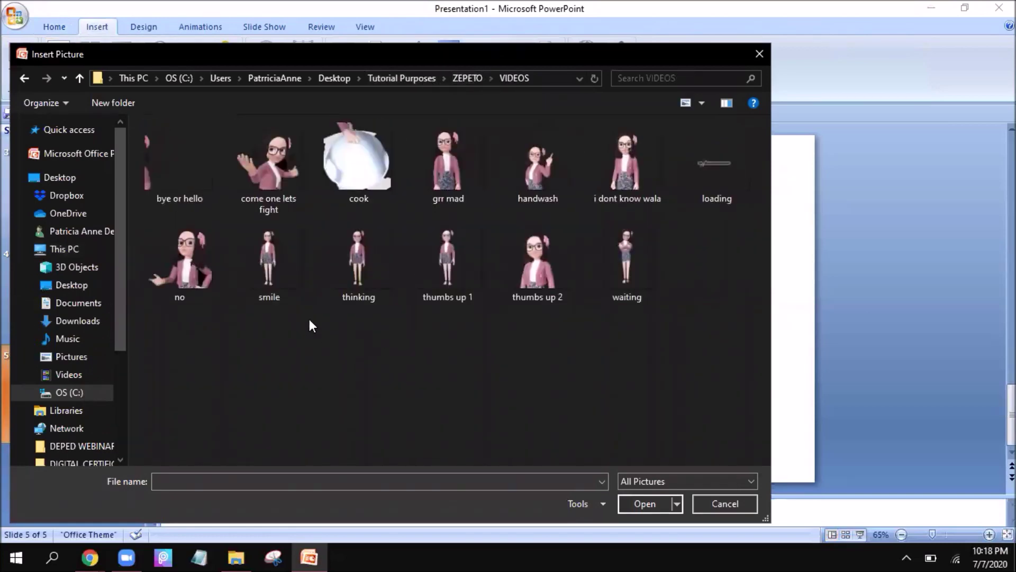
click(531, 249)
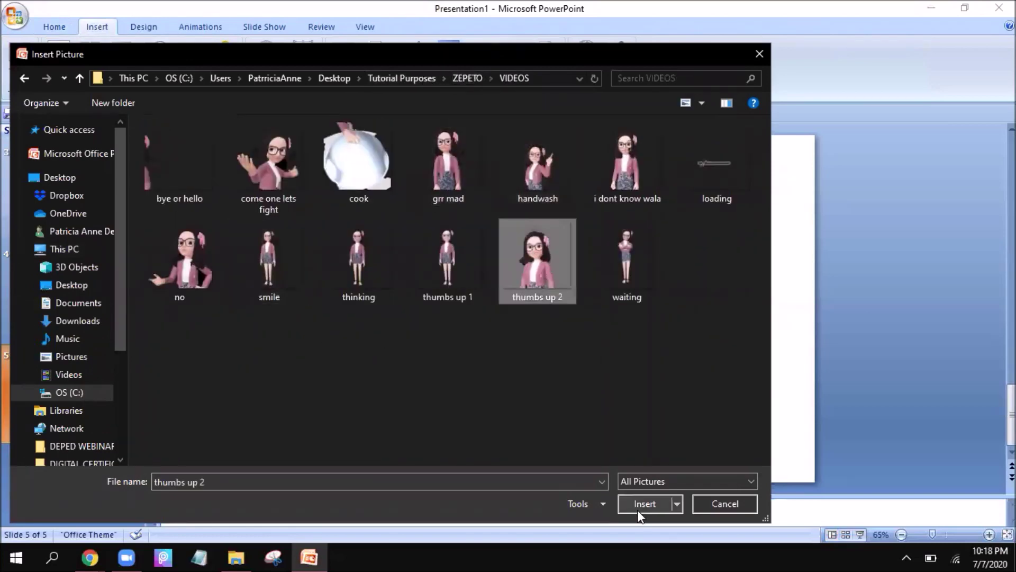
click(639, 504)
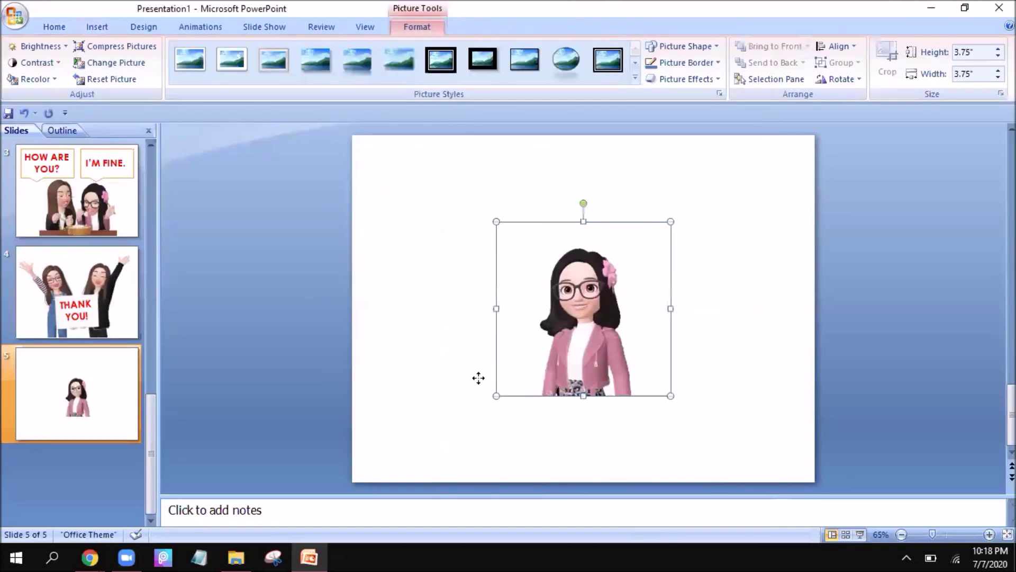
Enlarge the avatar to 6.17 inches and position it low on the slide
drag(592, 293, 482, 380)
drag(615, 272, 671, 232)
drag(693, 322, 658, 323)
click(659, 322)
click(42, 307)
Copy the THANK YOU! caption box and paste it onto slide 5
click(535, 360)
click(611, 328)
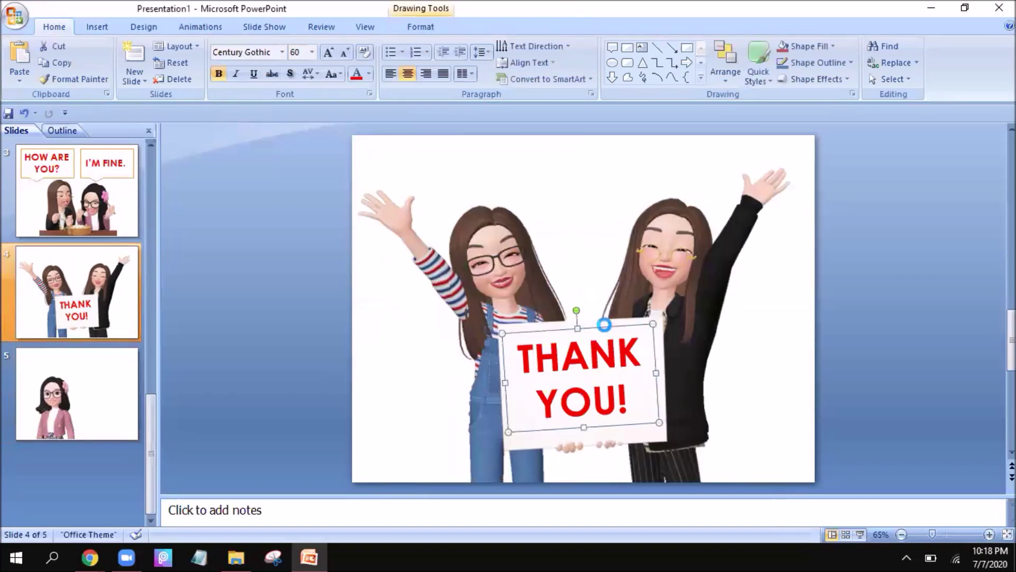
click(120, 399)
key(ctrl+v)
Change the pasted caption to 'GOD BLESS!', widen the box and level its rotation
click(615, 392)
key(ctrl+a)
text(GOD BLESS!)
drag(659, 371, 758, 367)
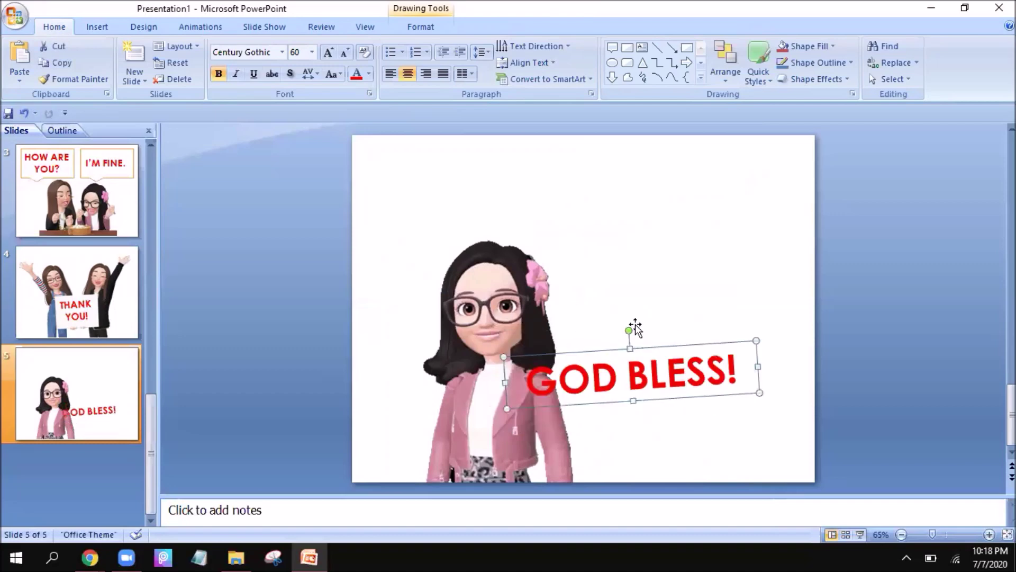
mouse_move(630, 331)
mouse_down()
mouse_move(638, 329)
mouse_move(532, 164)
mouse_move(497, 142)
mouse_up()
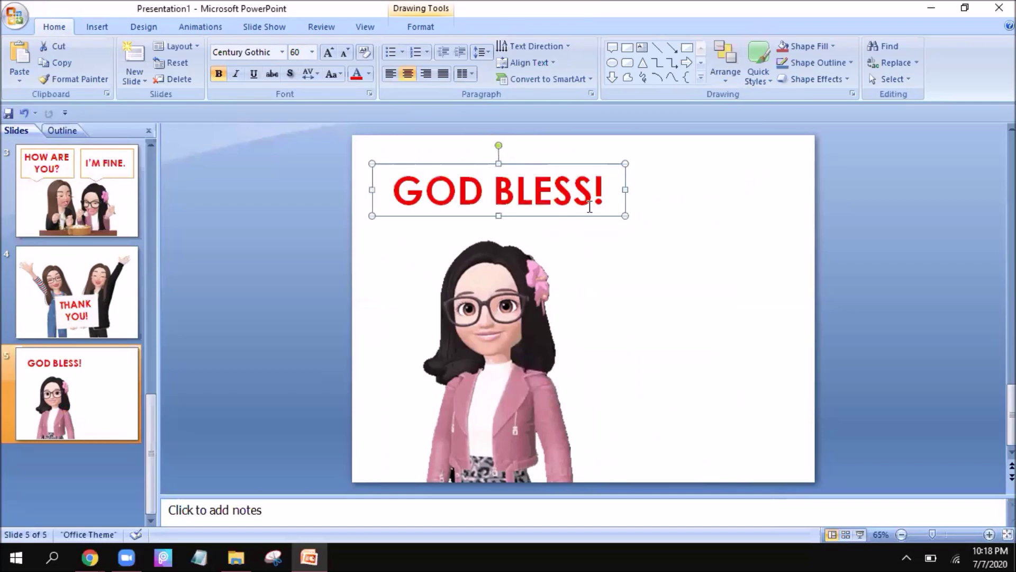
click(658, 274)
Bring the HELLO EVERYONE slide (slide 1) back up for editing
scroll(27, 312, up, 3)
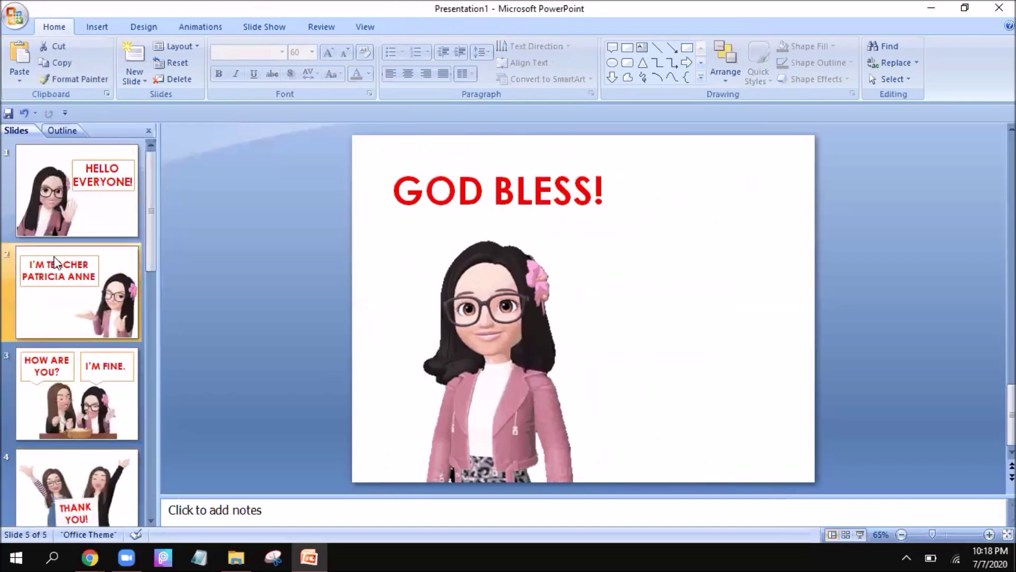
scroll(67, 263, down, 3)
scroll(68, 263, up, 3)
click(95, 210)
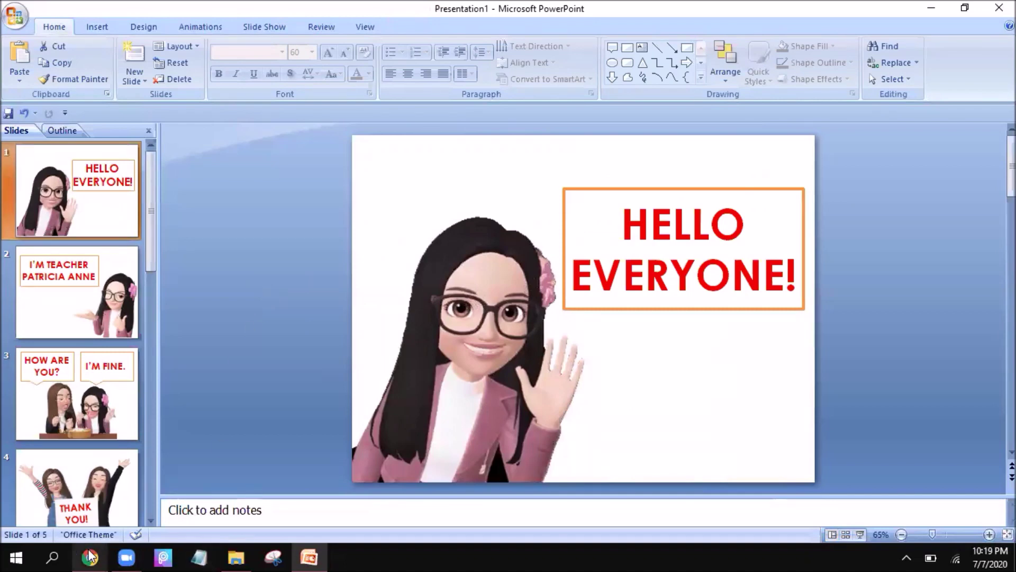
key(alt+Tab)
In Chrome's Bitmoji sticker collection, copy the Hi. sticker image
click(710, 280)
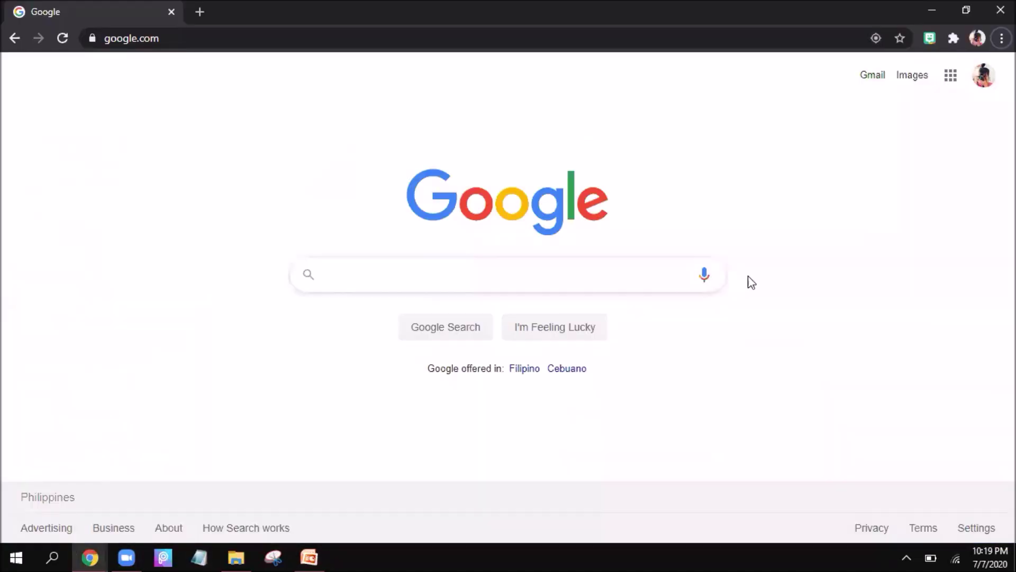
click(932, 38)
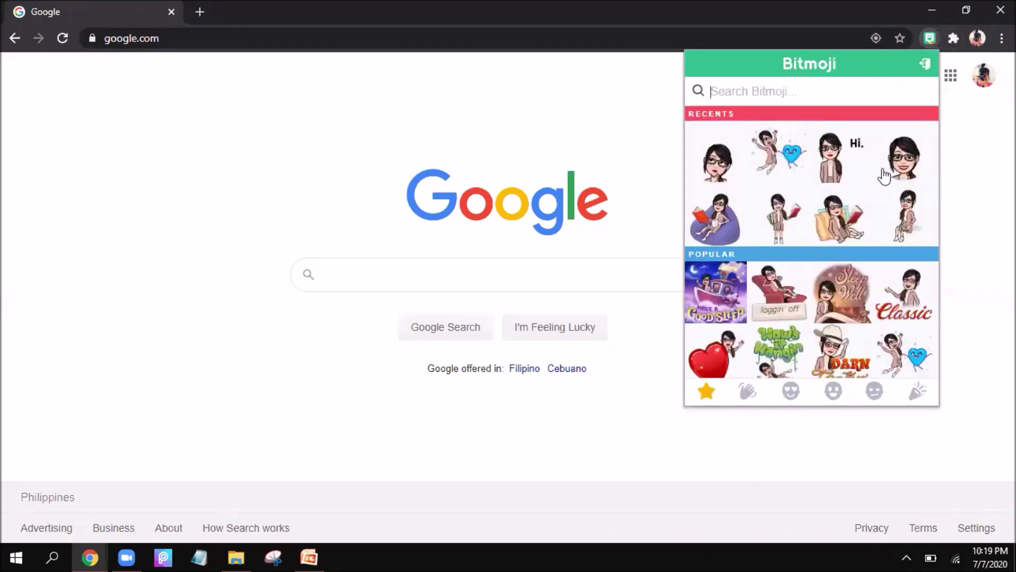
right_click(837, 152)
click(857, 200)
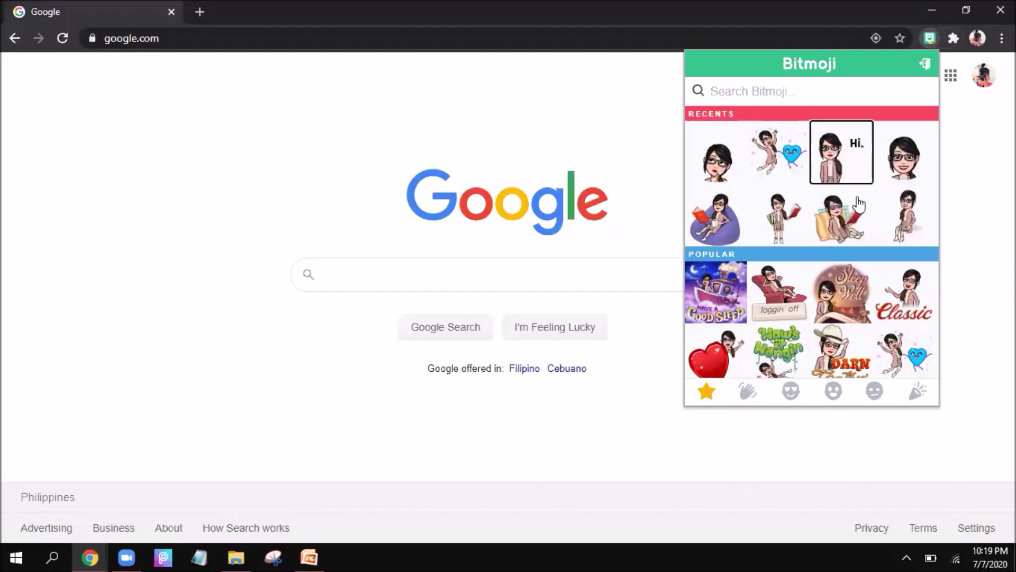
key(alt+Tab)
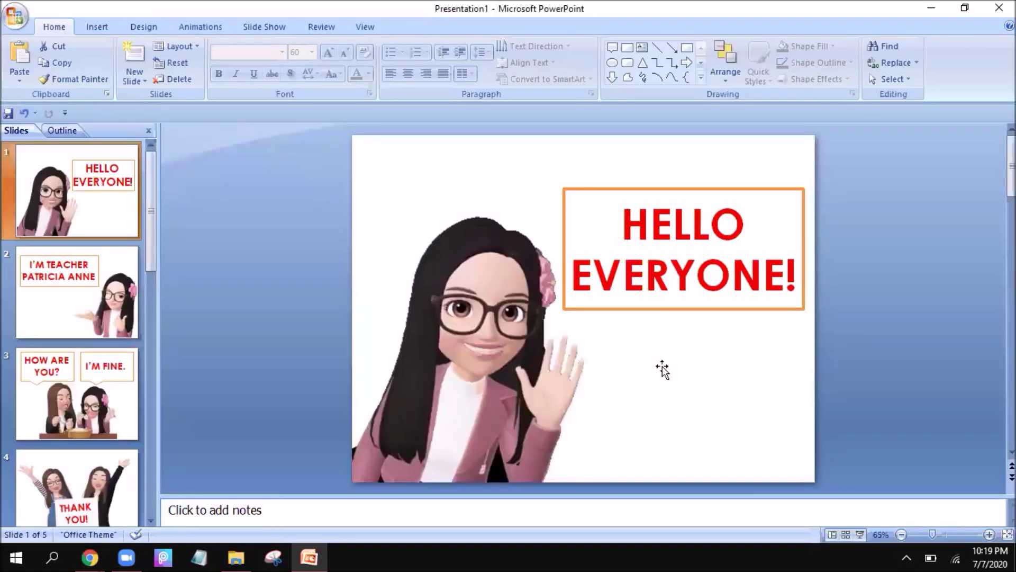
Paste the Hi. sticker onto slide 1 and move it to the bottom right
click(662, 369)
right_click(663, 369)
right_click(731, 363)
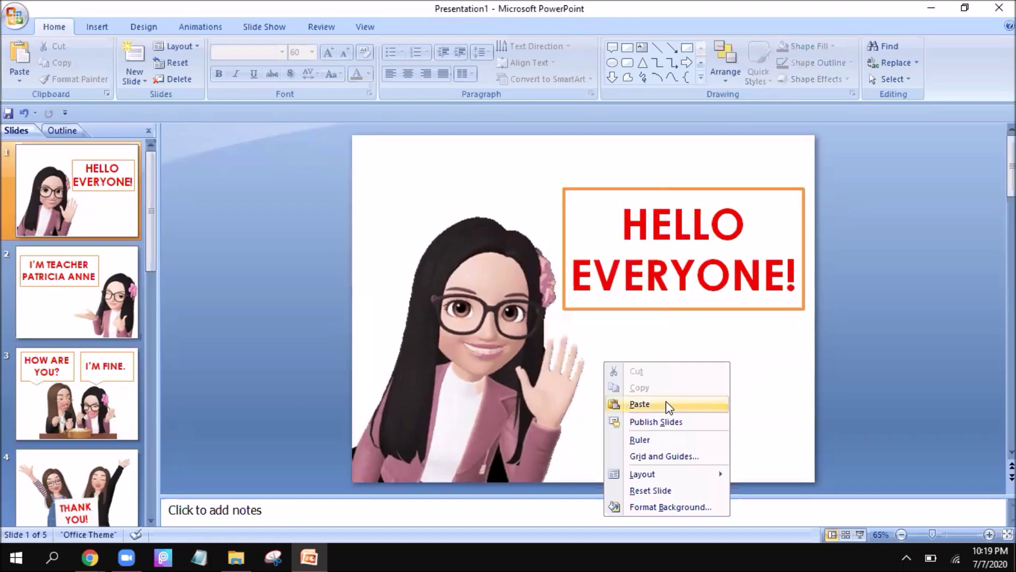
click(641, 404)
drag(439, 176, 832, 395)
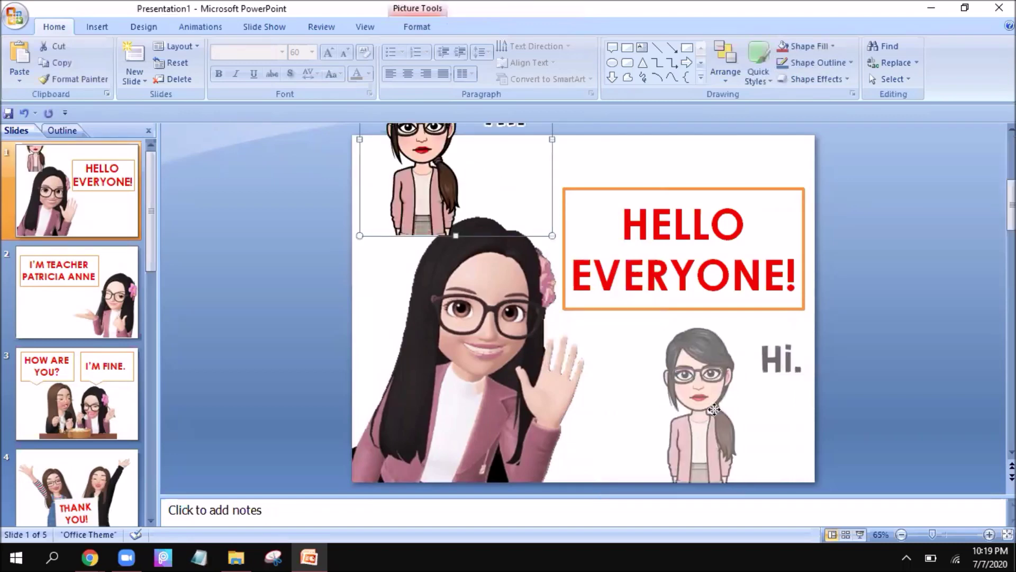
click(851, 395)
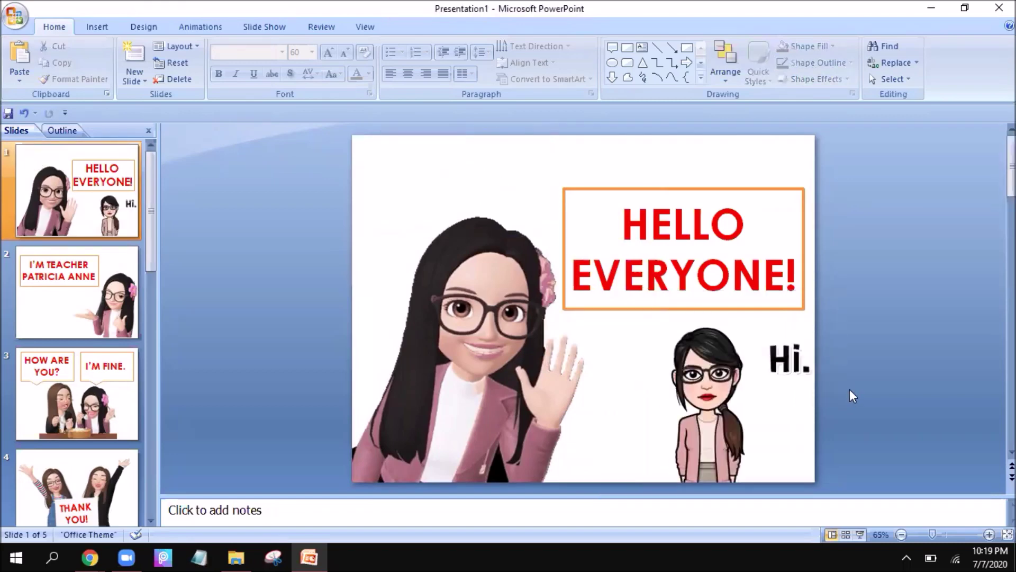
Copy the book-carrying Bitmoji from Chrome, paste it on slide 2, and shrink it onto the avatar's hand
click(68, 287)
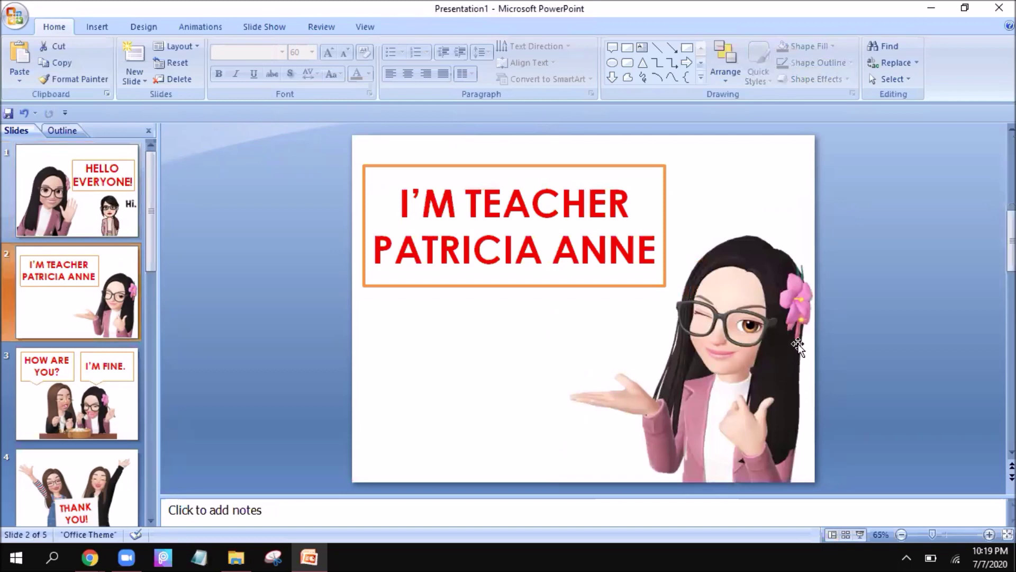
key(alt+Tab)
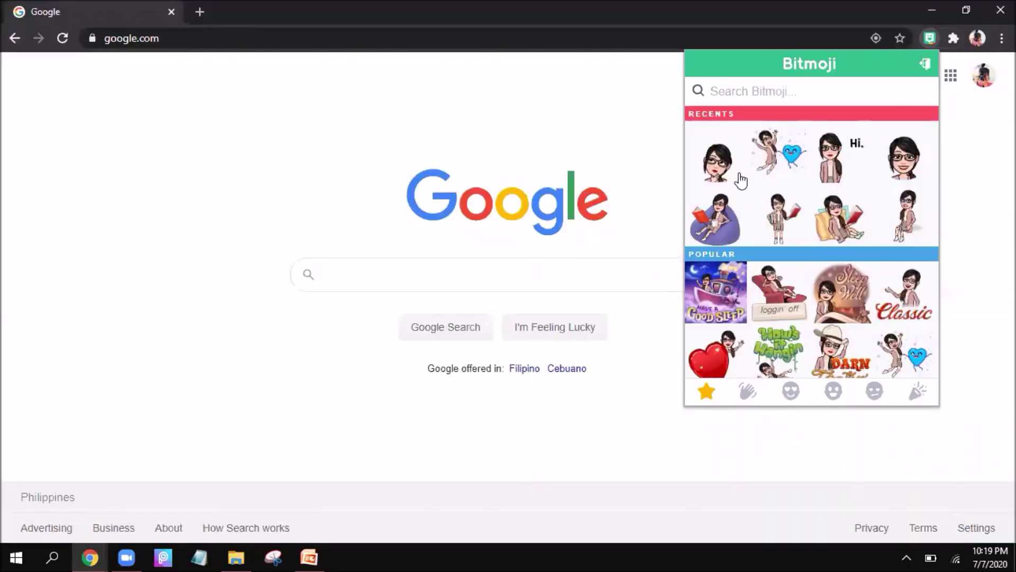
right_click(778, 218)
click(805, 259)
key(alt+Tab)
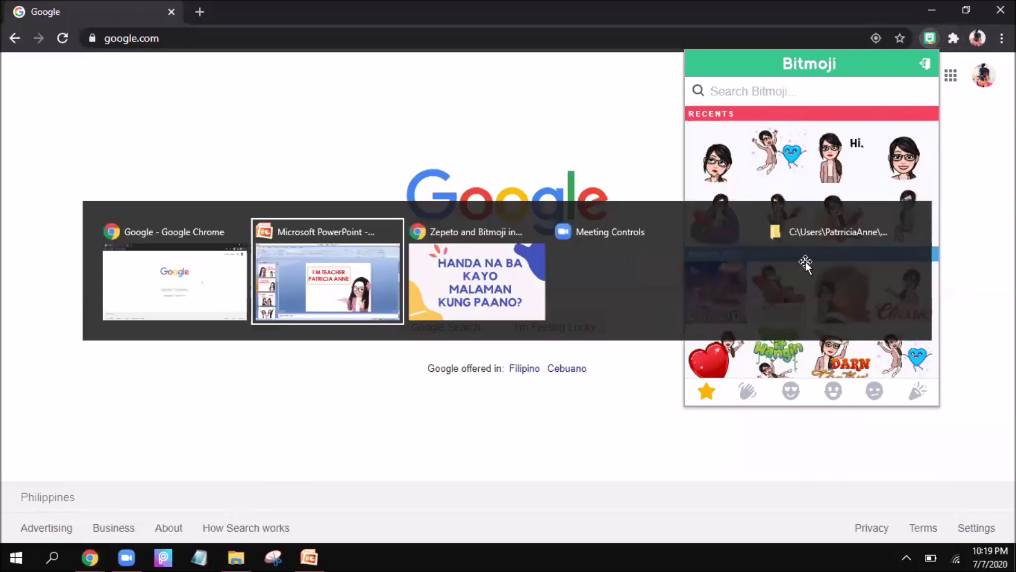
key(ctrl+v)
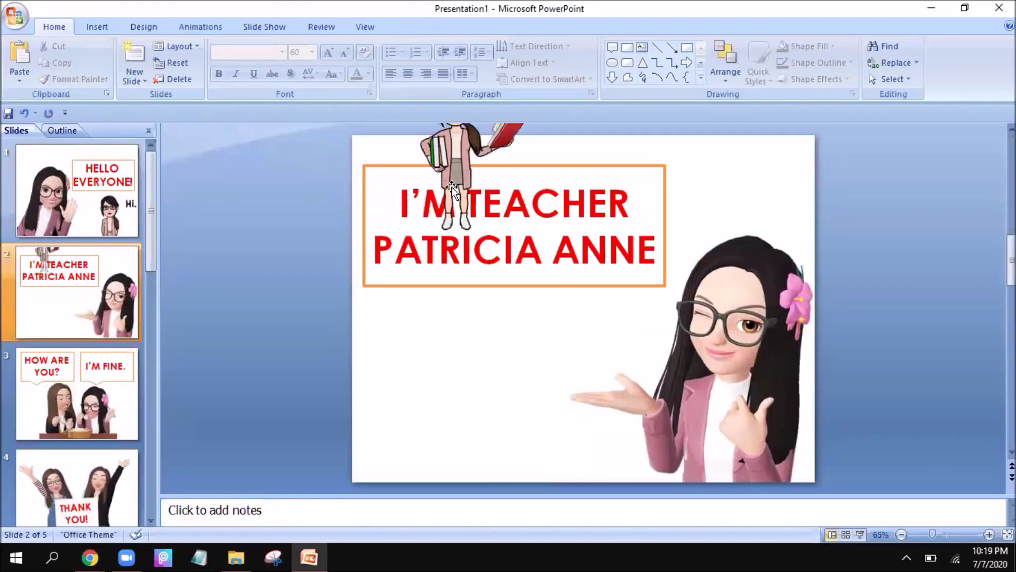
mouse_move(452, 190)
mouse_down()
mouse_move(671, 258)
mouse_move(642, 265)
mouse_up()
drag(615, 309, 642, 309)
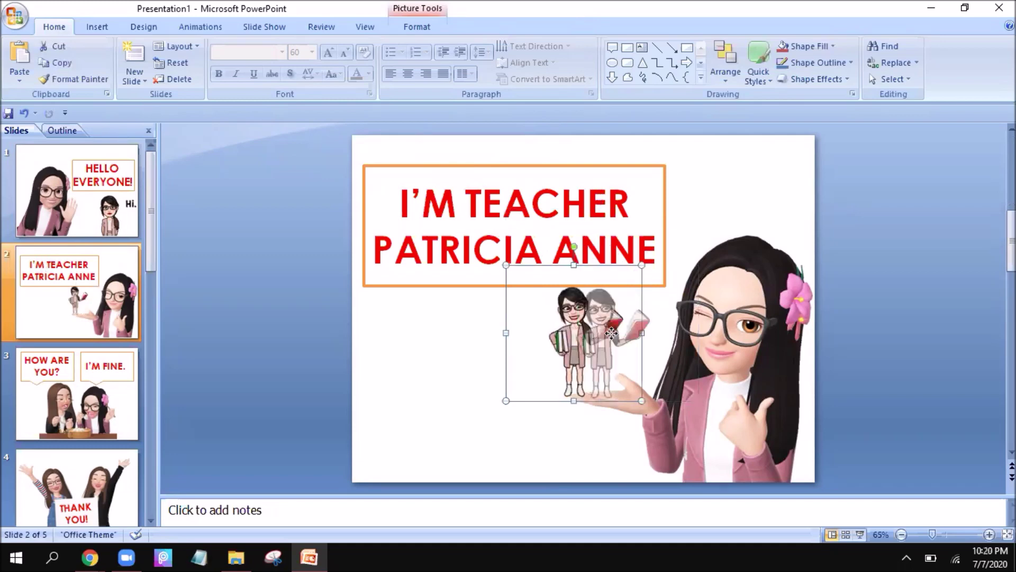
Nudge slide 2's I'M TEACHER caption box slightly up
click(628, 185)
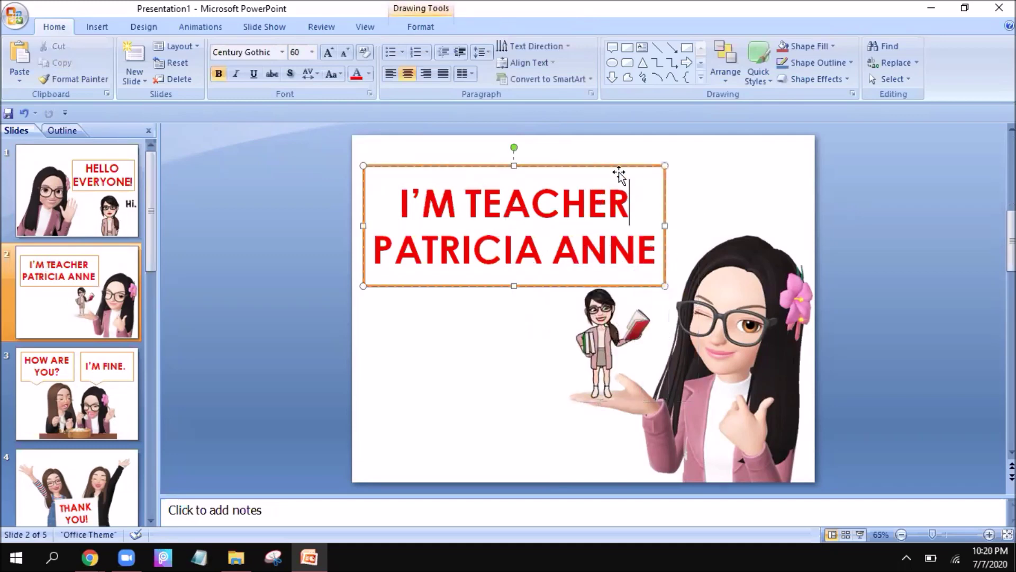
drag(623, 167, 626, 152)
click(525, 369)
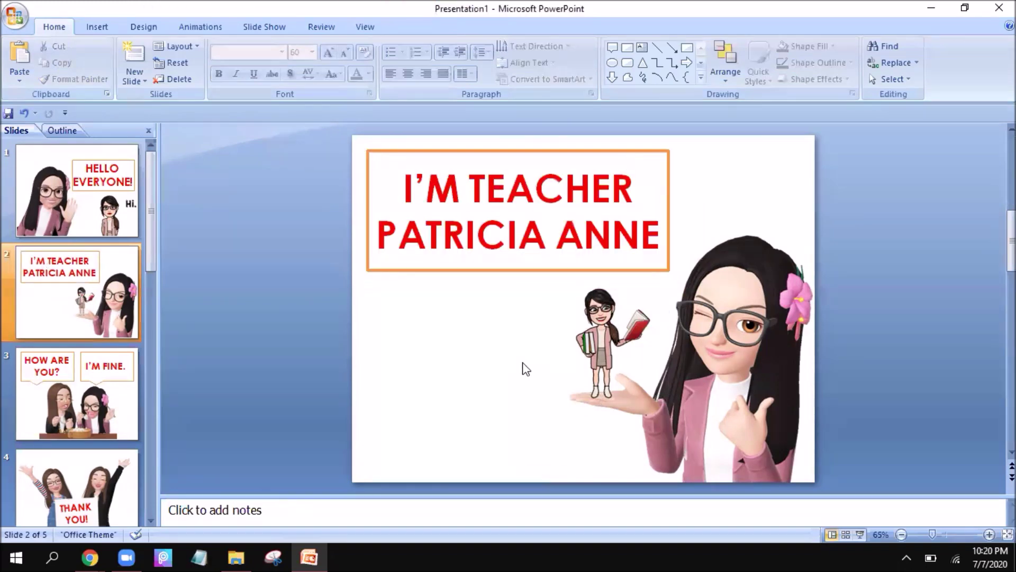
click(73, 410)
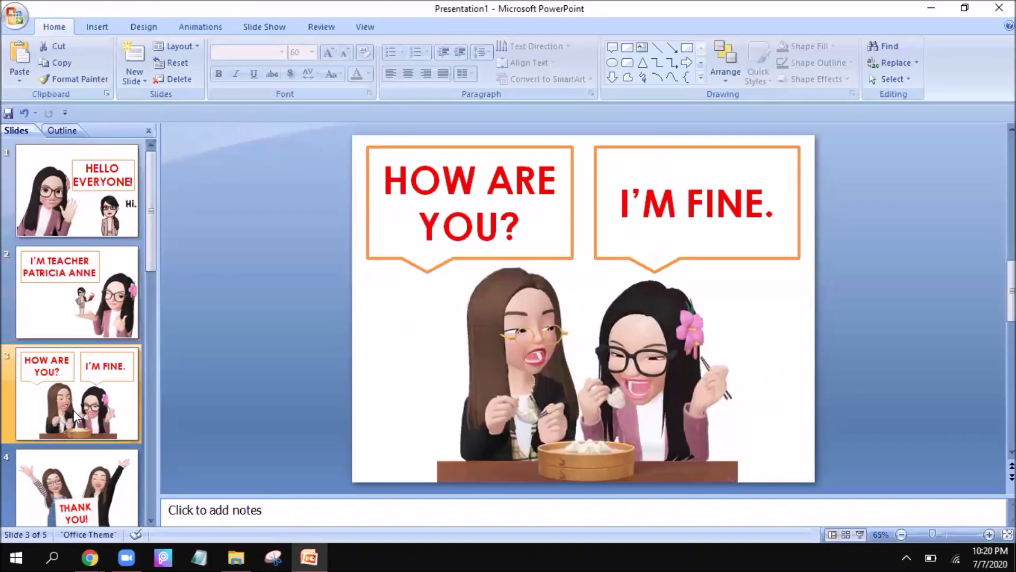
Go to the GOD BLESS! slide and copy the jumping heart Bitmoji from Chrome
scroll(90, 376, down, 2)
click(91, 373)
scroll(79, 386, down, 2)
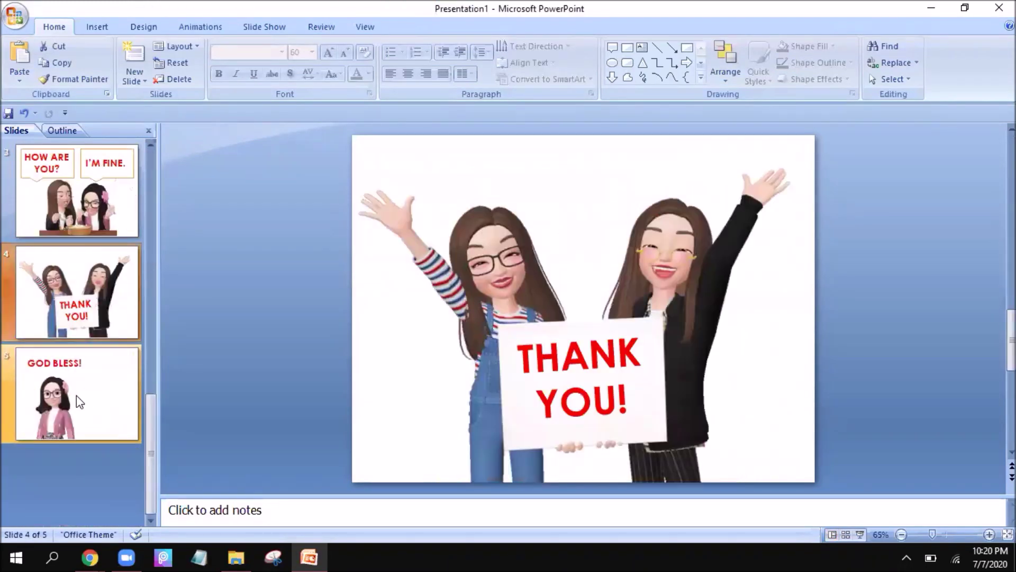
click(76, 395)
key(alt+Tab)
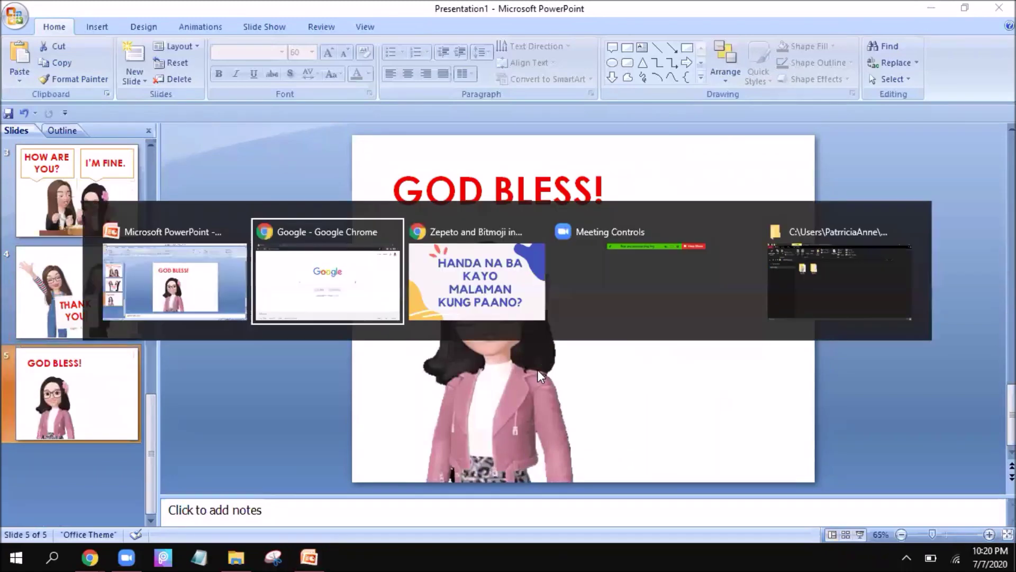
right_click(819, 149)
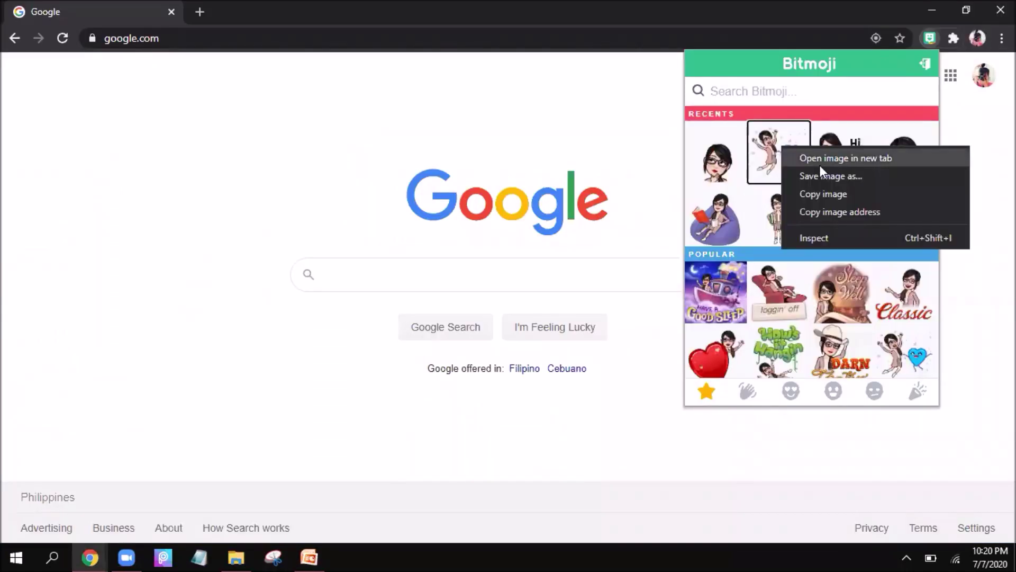
click(840, 196)
key(alt+Tab)
Paste the heart Bitmoji onto slide 5, move it right of the avatar and enlarge it
right_click(653, 286)
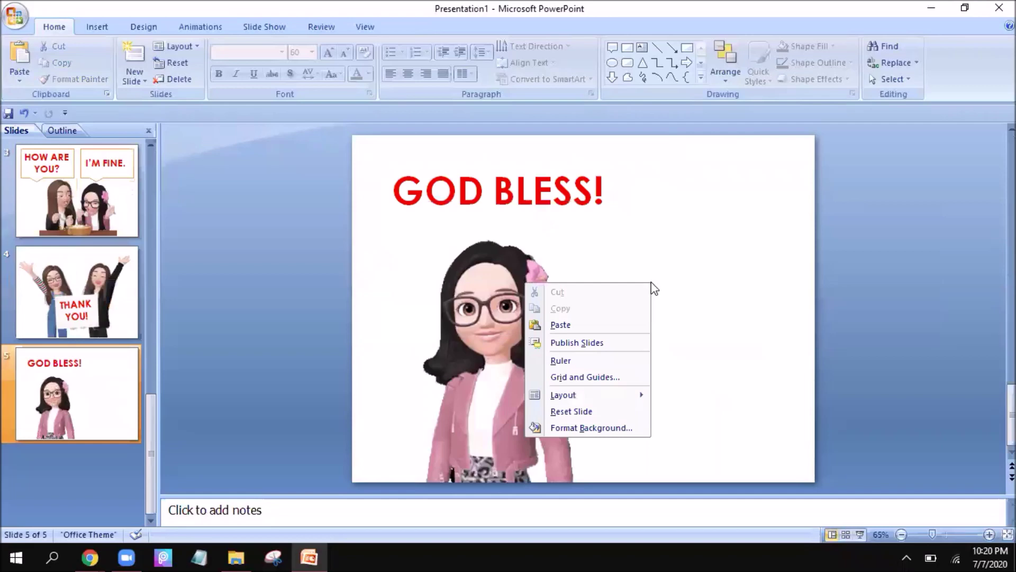
click(589, 325)
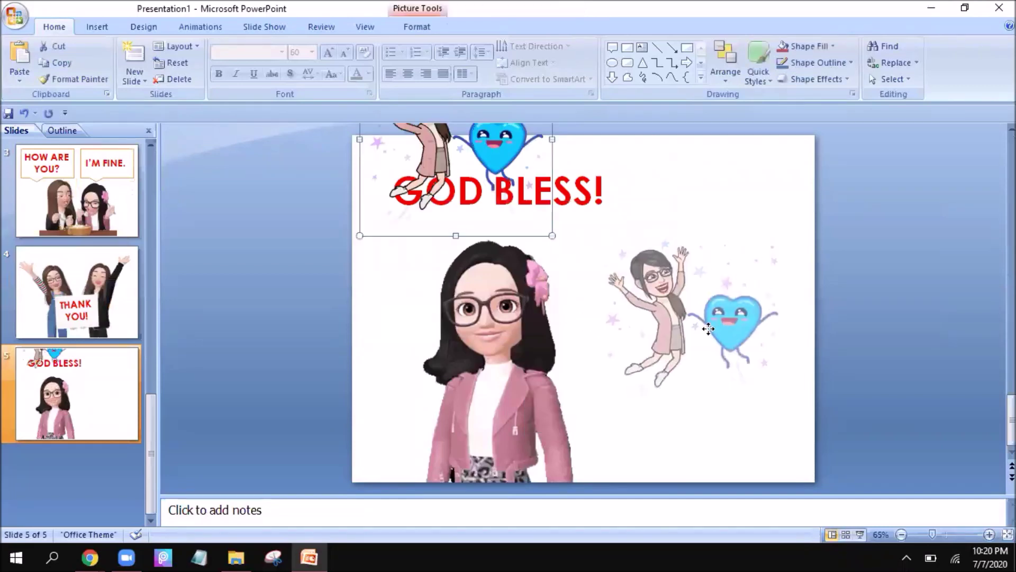
drag(681, 274, 682, 317)
drag(795, 210, 795, 202)
click(859, 222)
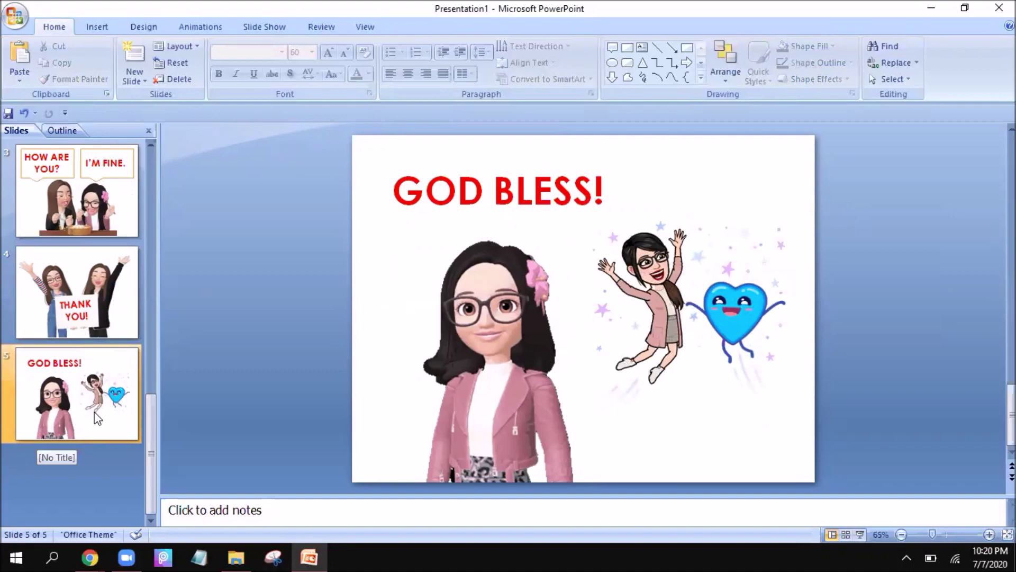
scroll(94, 411, up, 2)
scroll(94, 411, up, 2)
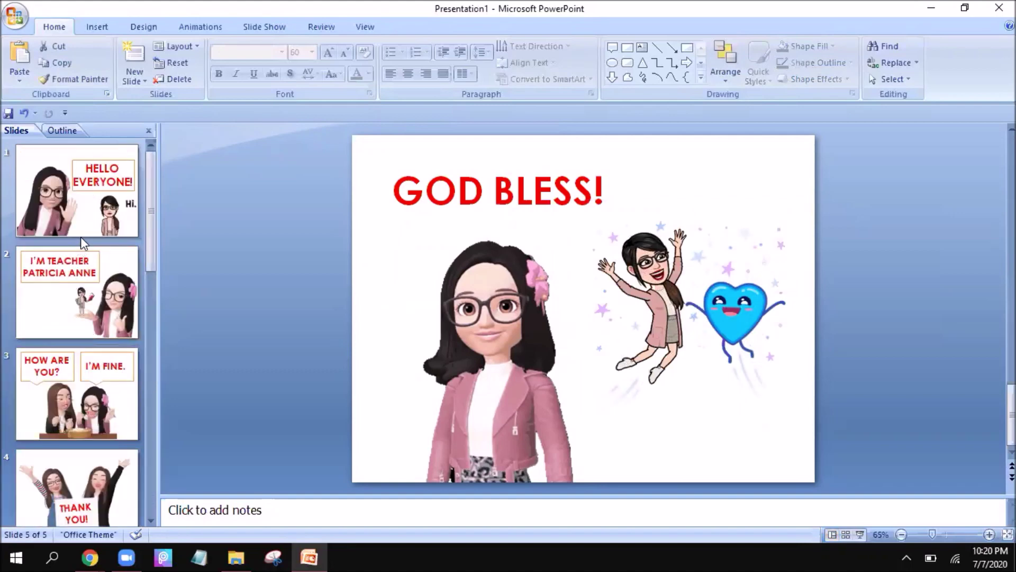
Play the deck as a slide show starting from the HELLO EVERYONE slide
click(81, 235)
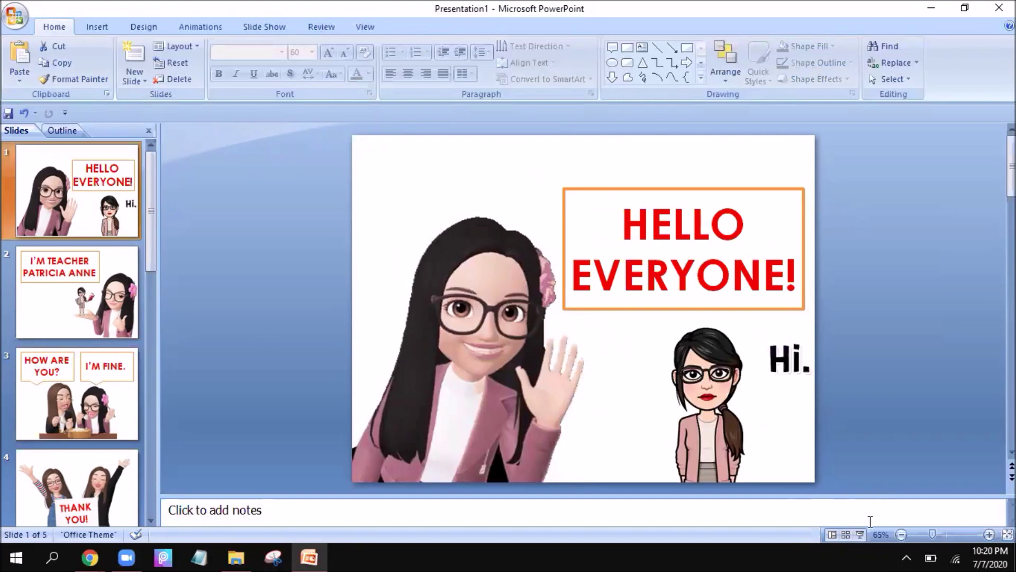
click(859, 533)
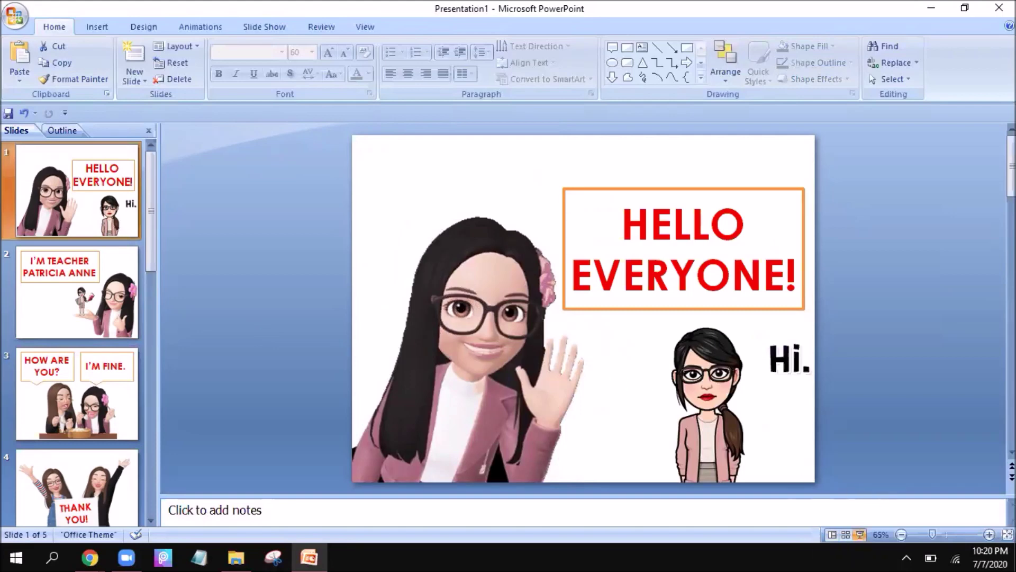